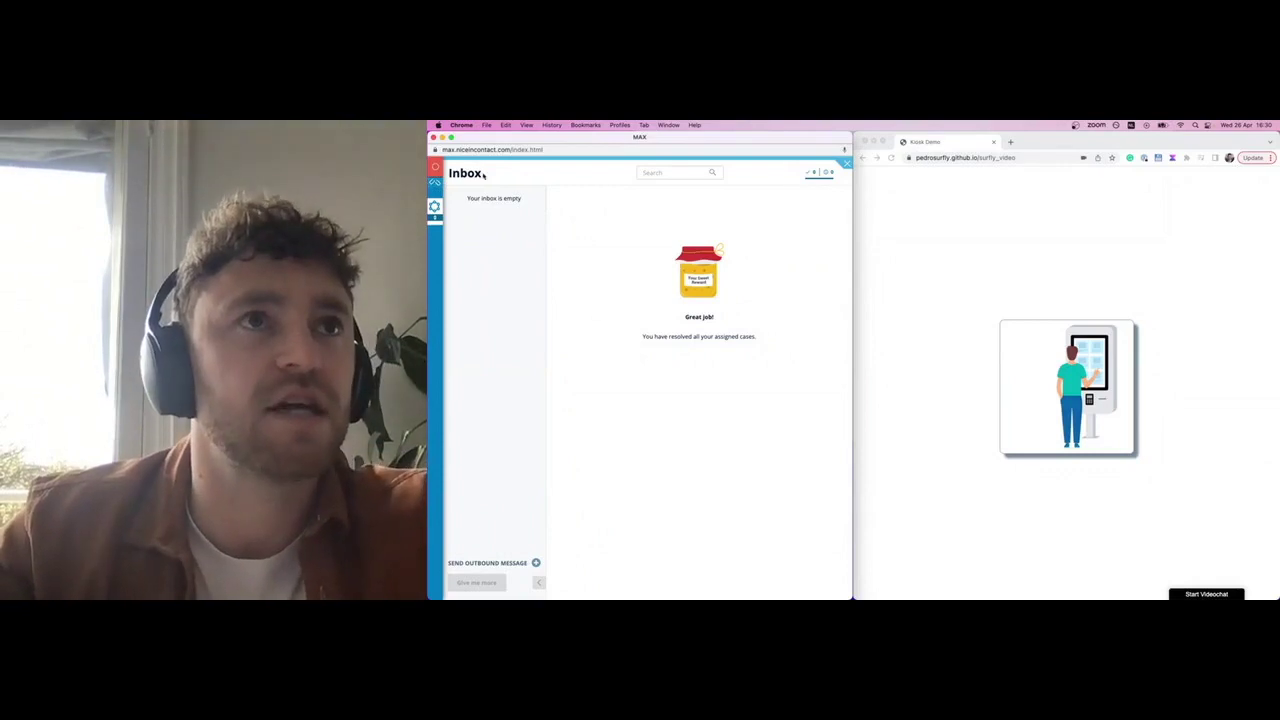
Step: Check the agent status panel in MAX, then start a videochat from the Kiosk Demo page
click(435, 168)
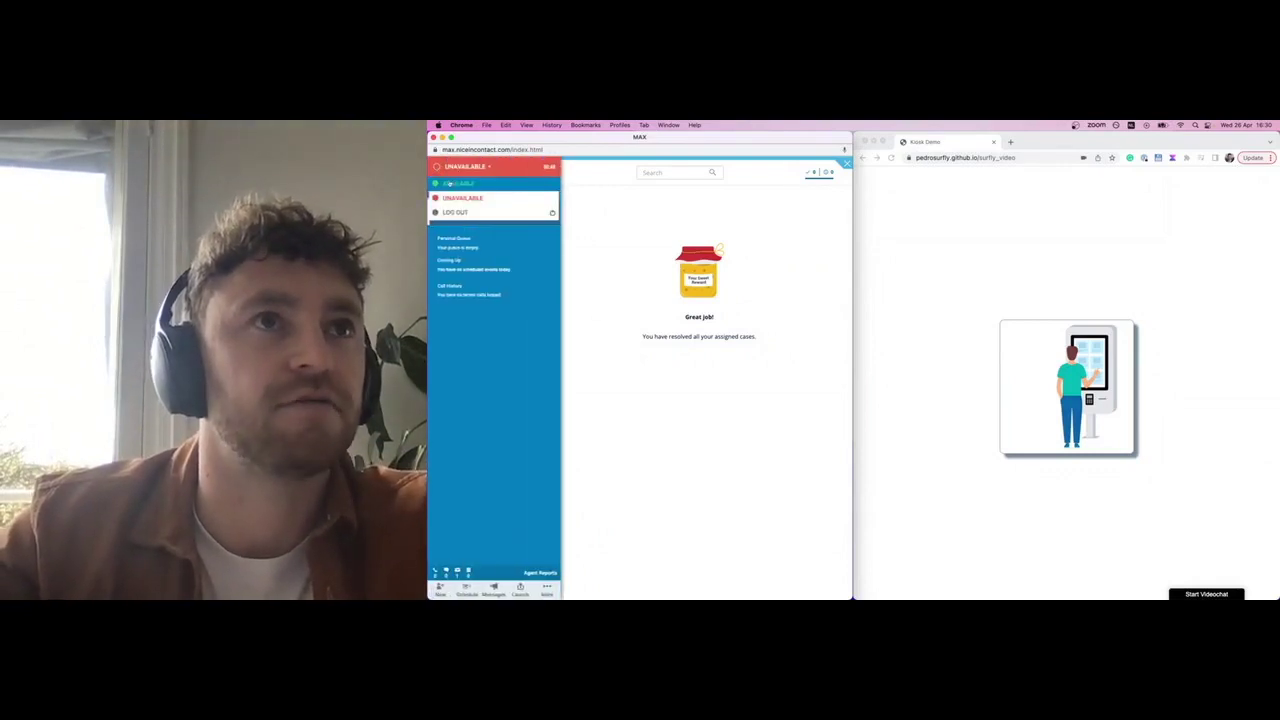
click(653, 251)
click(909, 433)
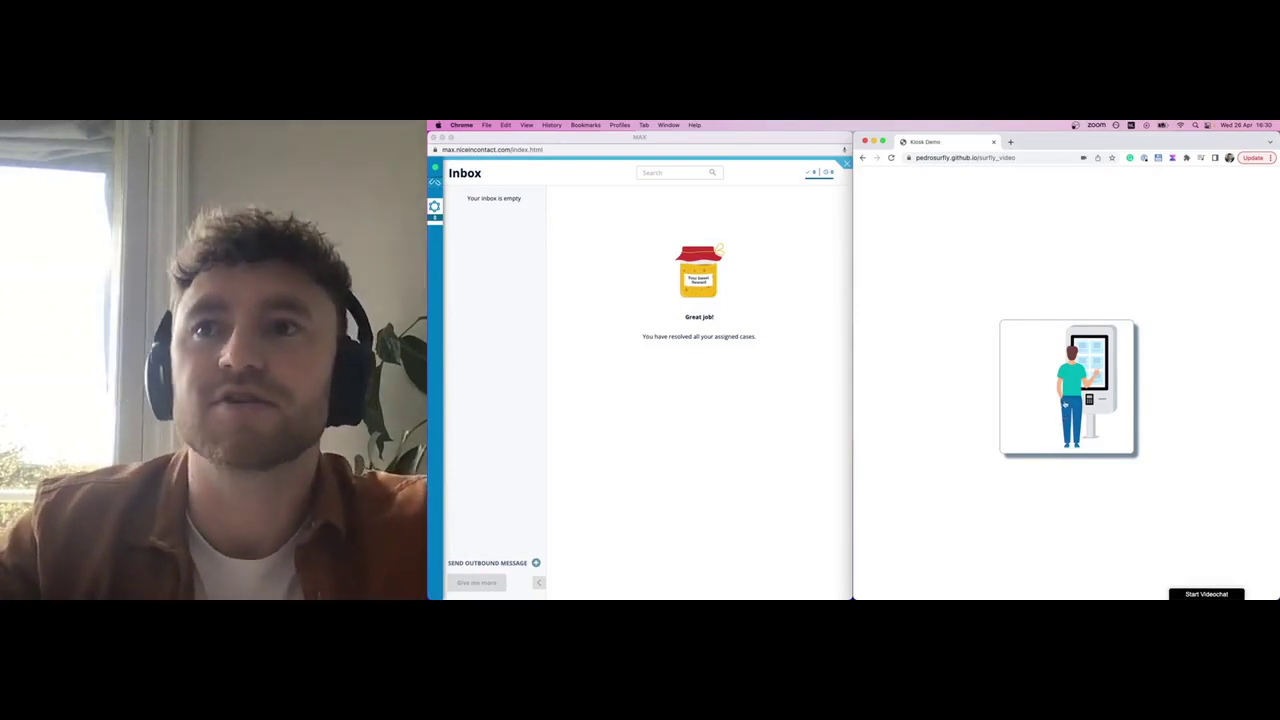
click(1065, 401)
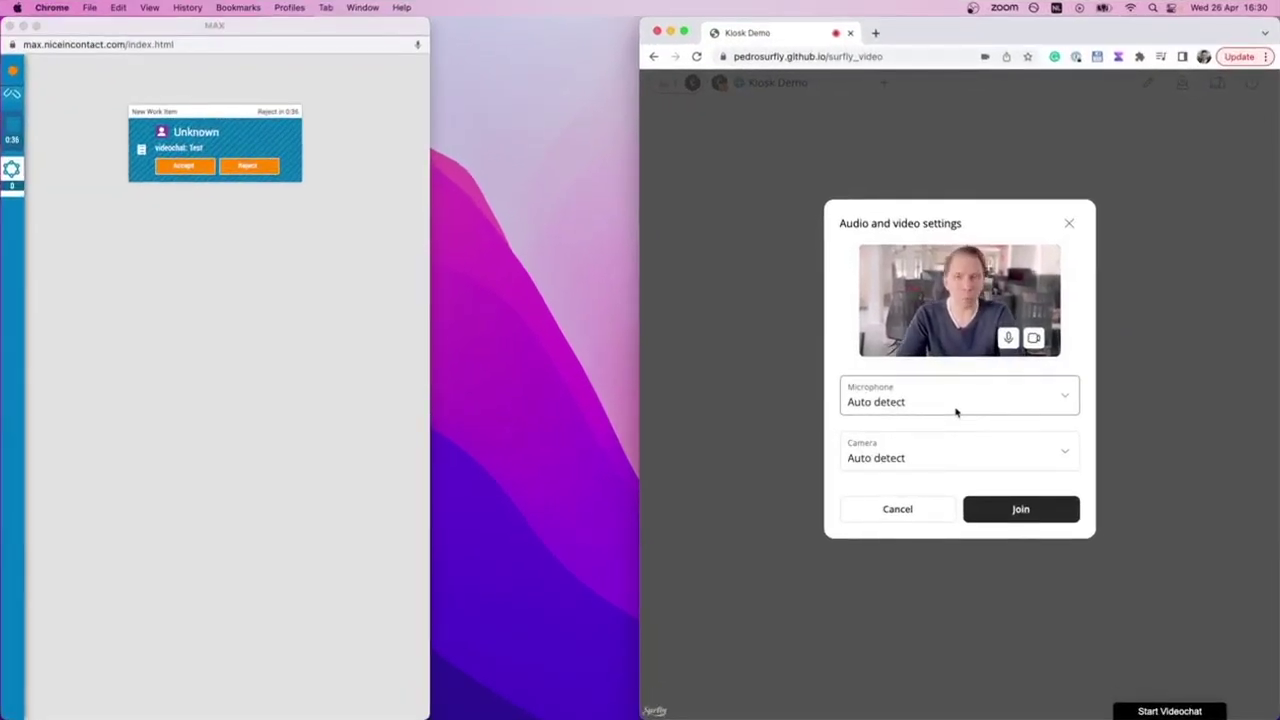
Step: Join the kiosk videochat as the customer using the OBS Virtual Camera
click(956, 411)
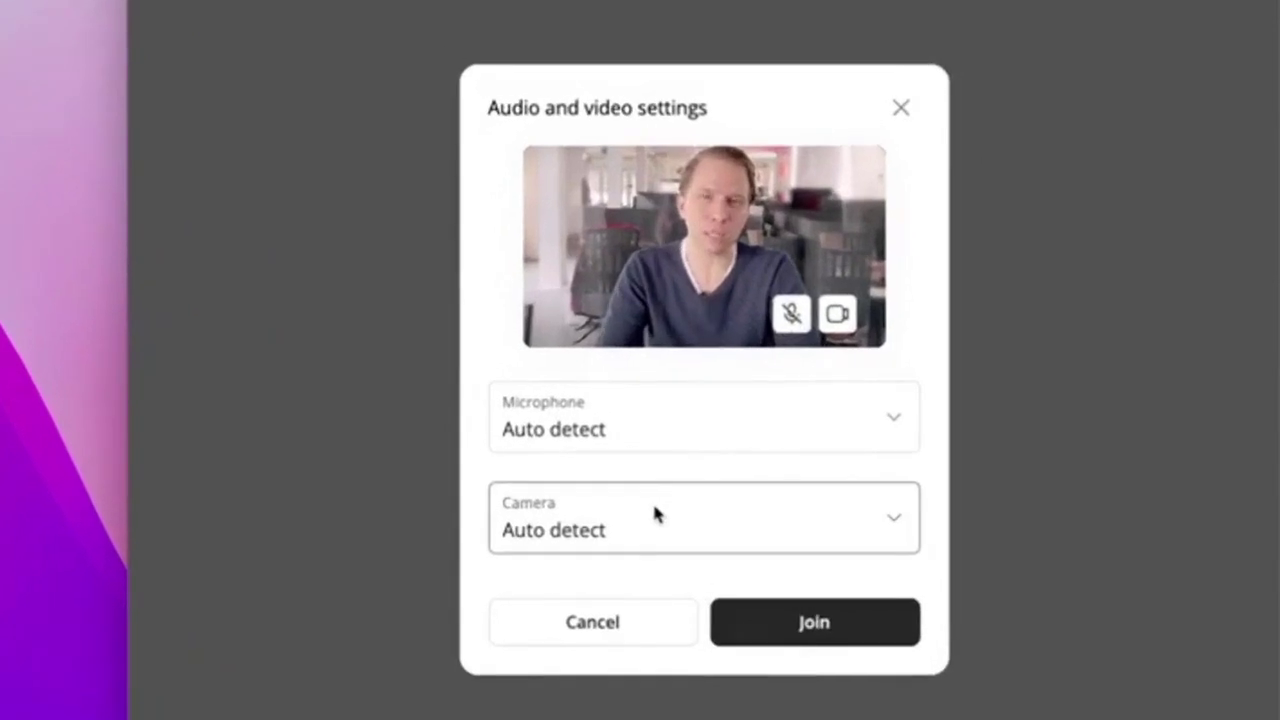
click(927, 455)
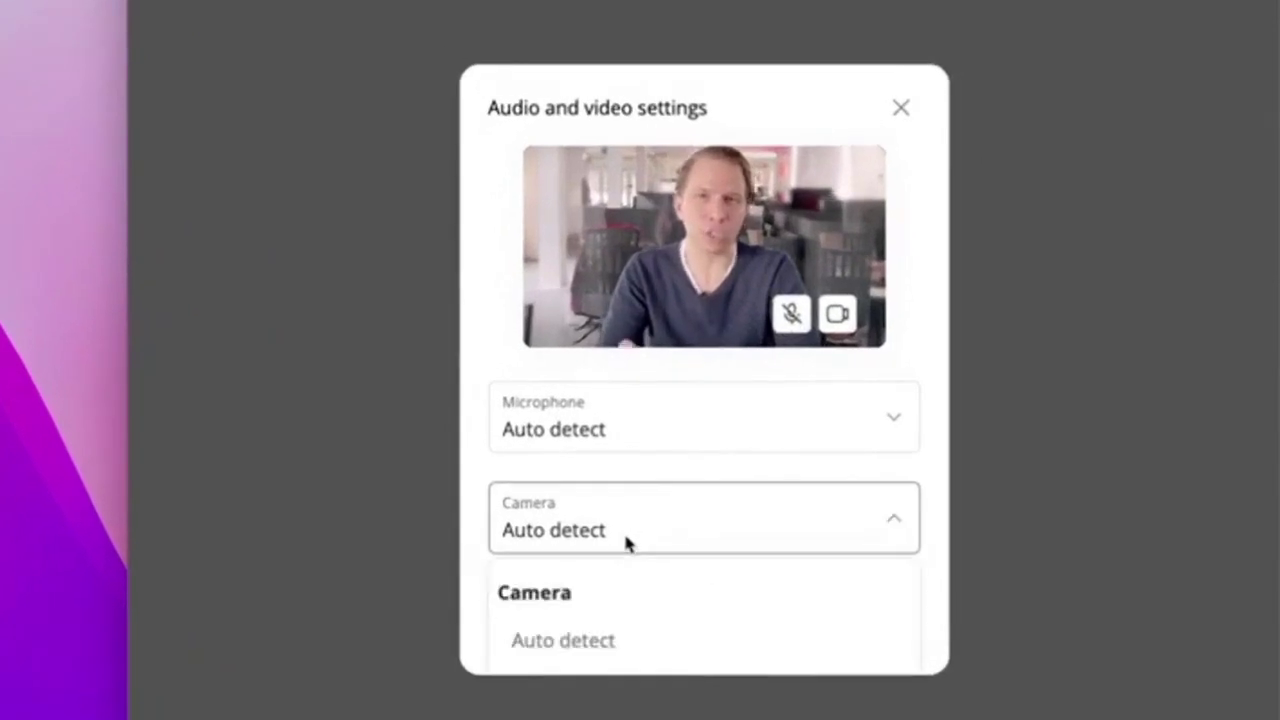
scroll(500, 560, down, 3)
click(569, 617)
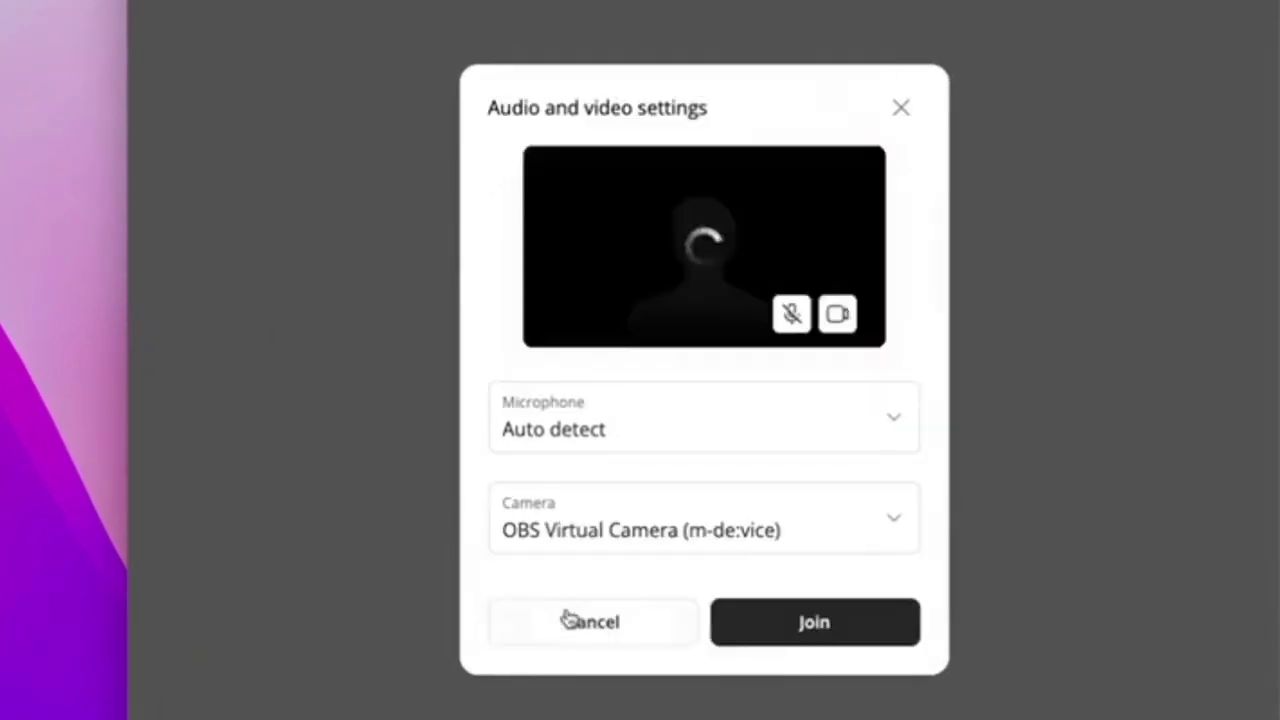
click(792, 638)
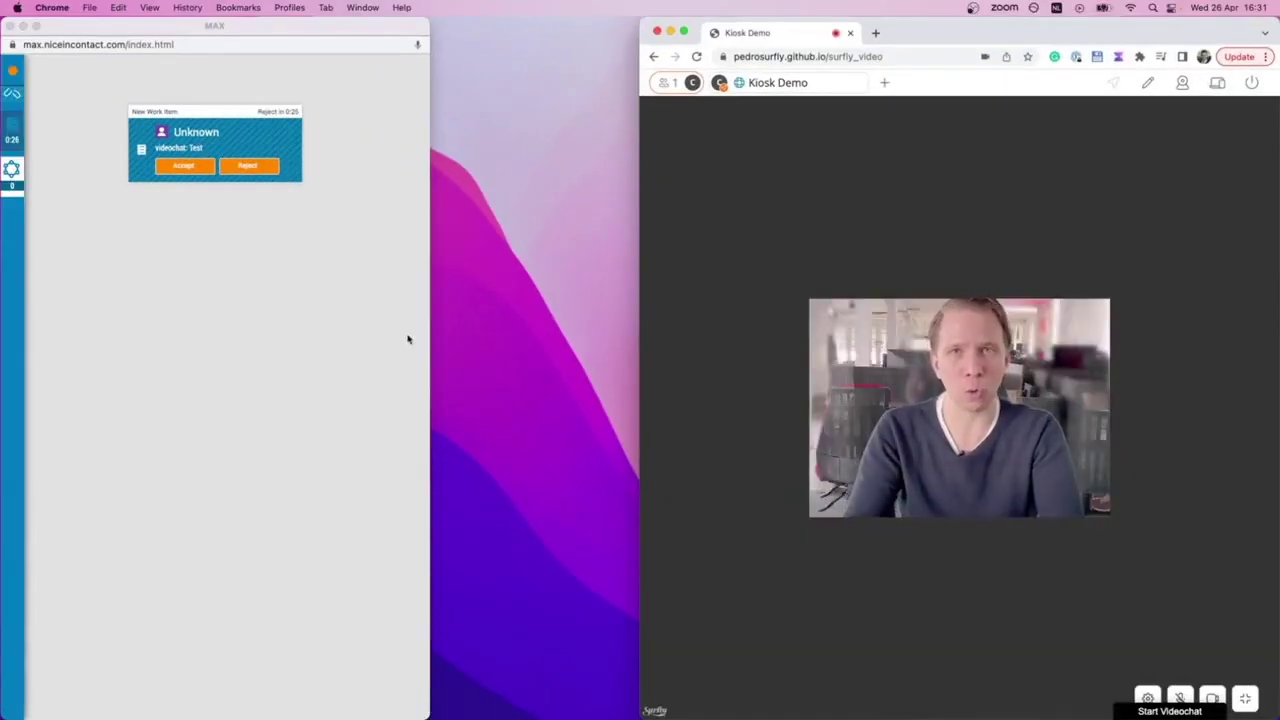
Step: Widen the MAX agent window and accept the incoming videochat work item
click(415, 347)
drag(431, 347, 641, 371)
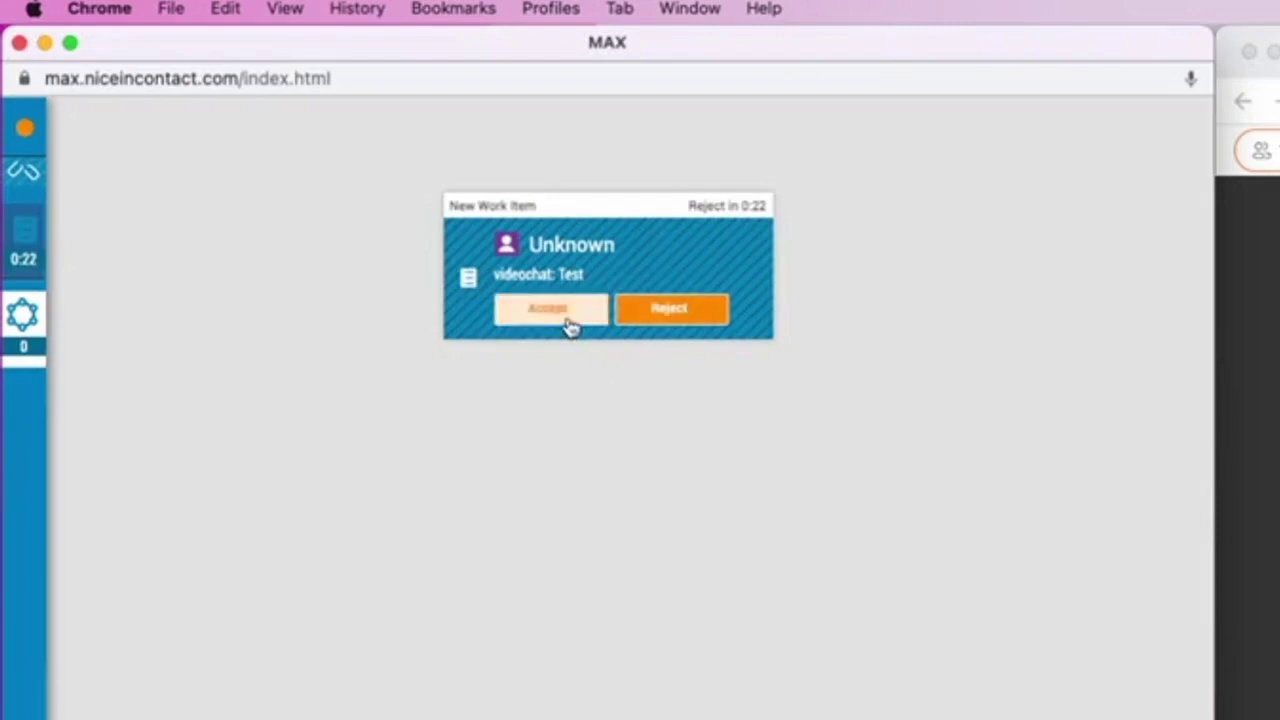
click(568, 322)
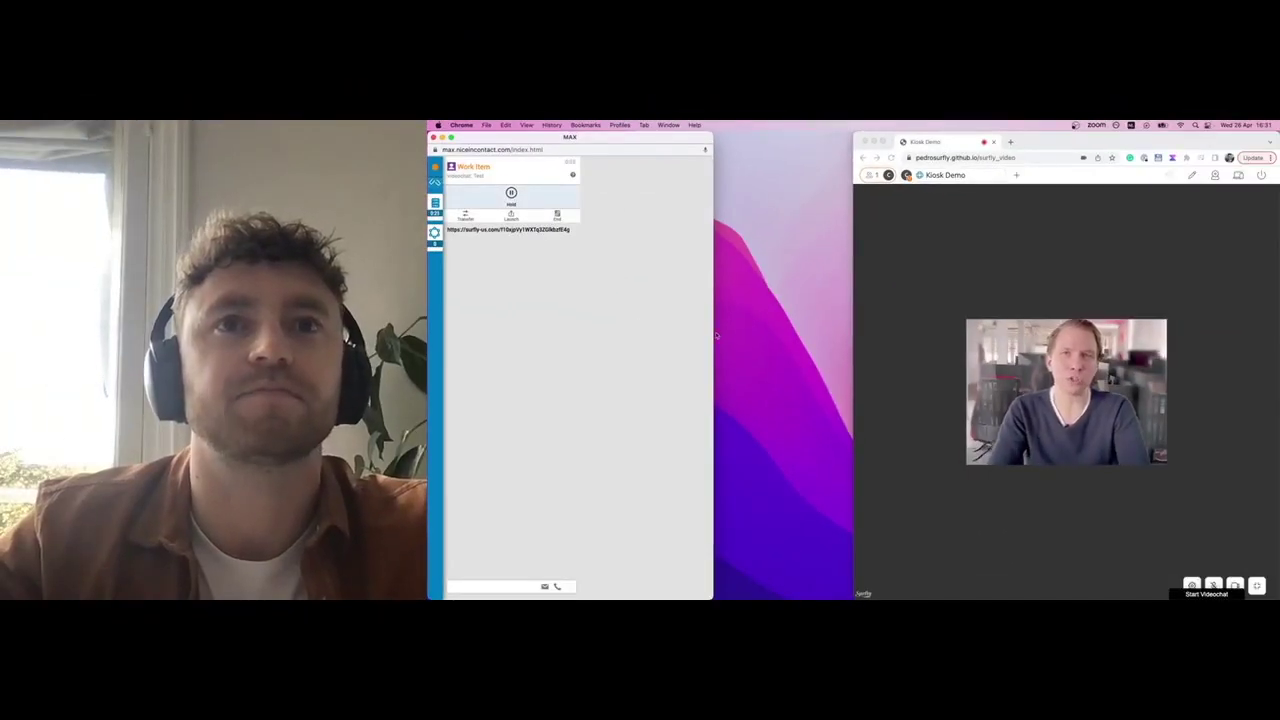
Step: Join the videochat as the agent with the FaceTime HD Camera
drag(715, 335, 840, 345)
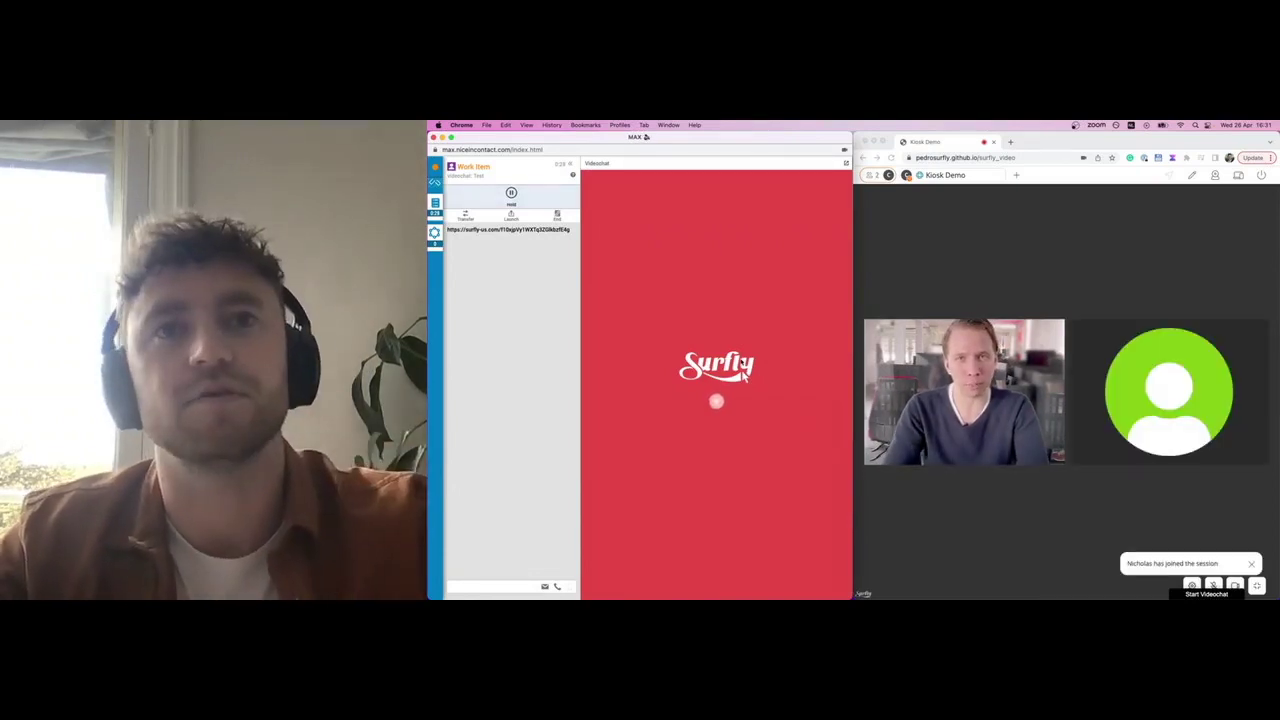
click(701, 345)
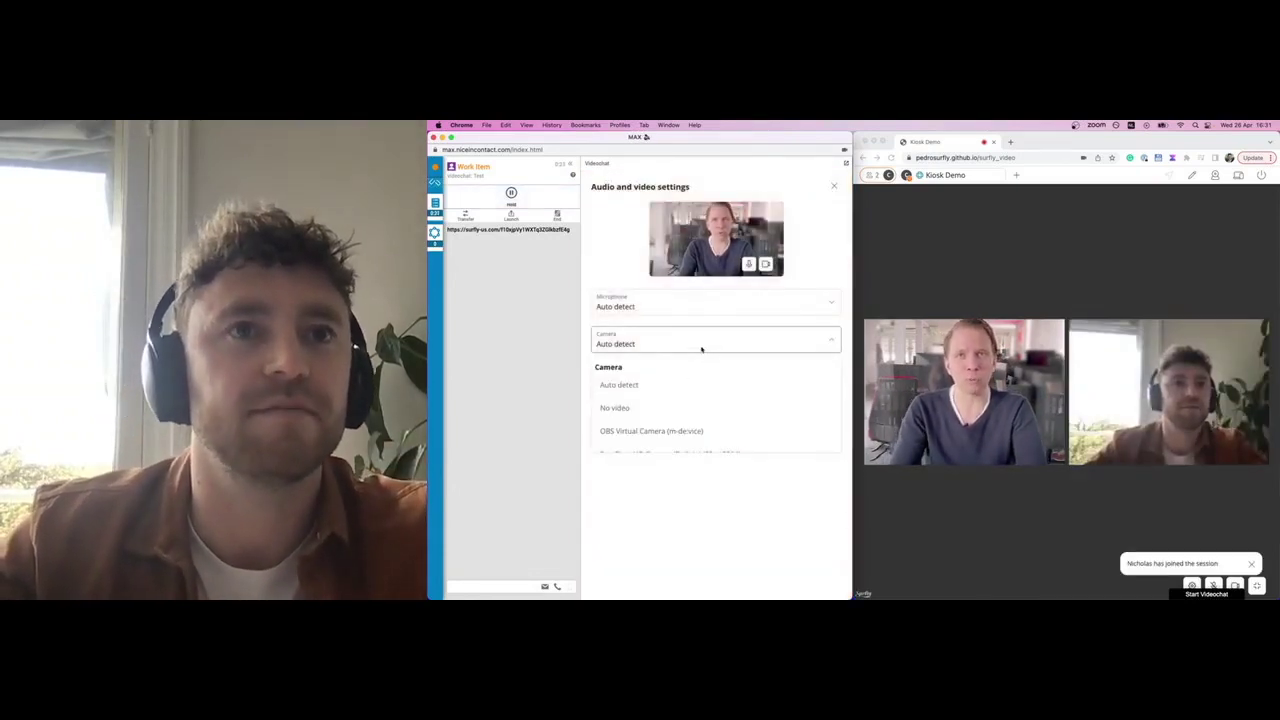
click(655, 440)
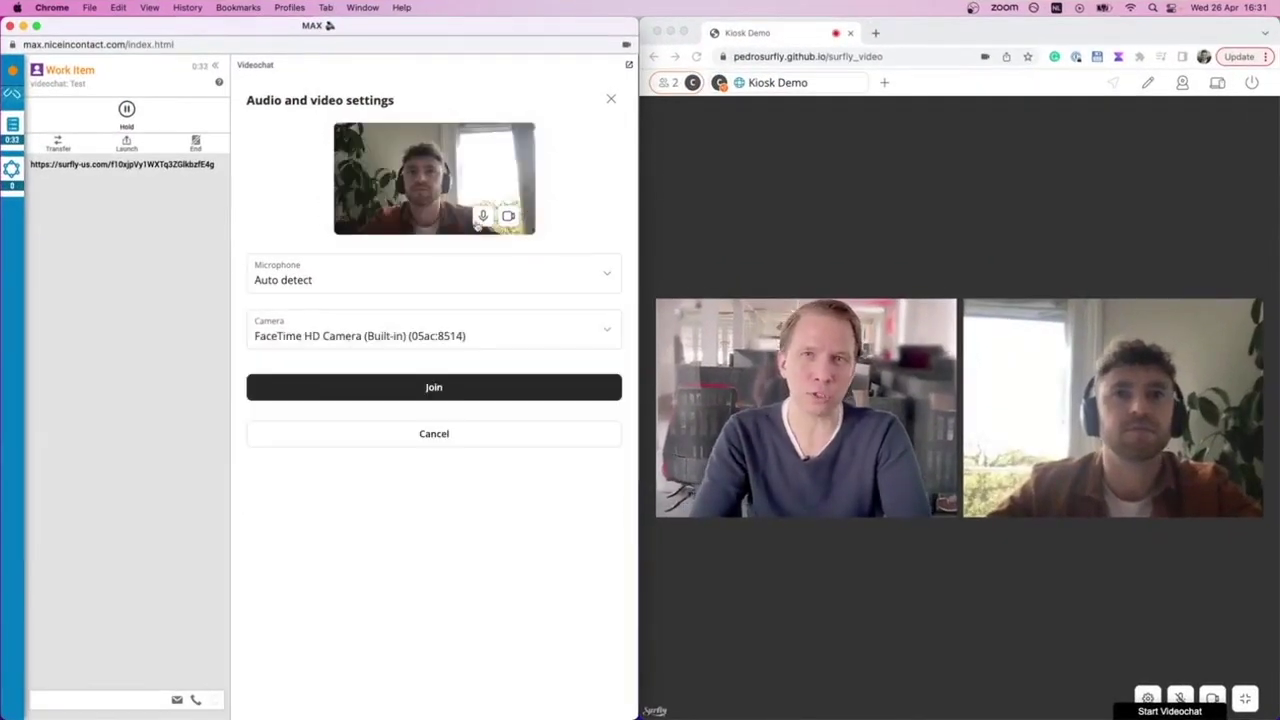
click(446, 389)
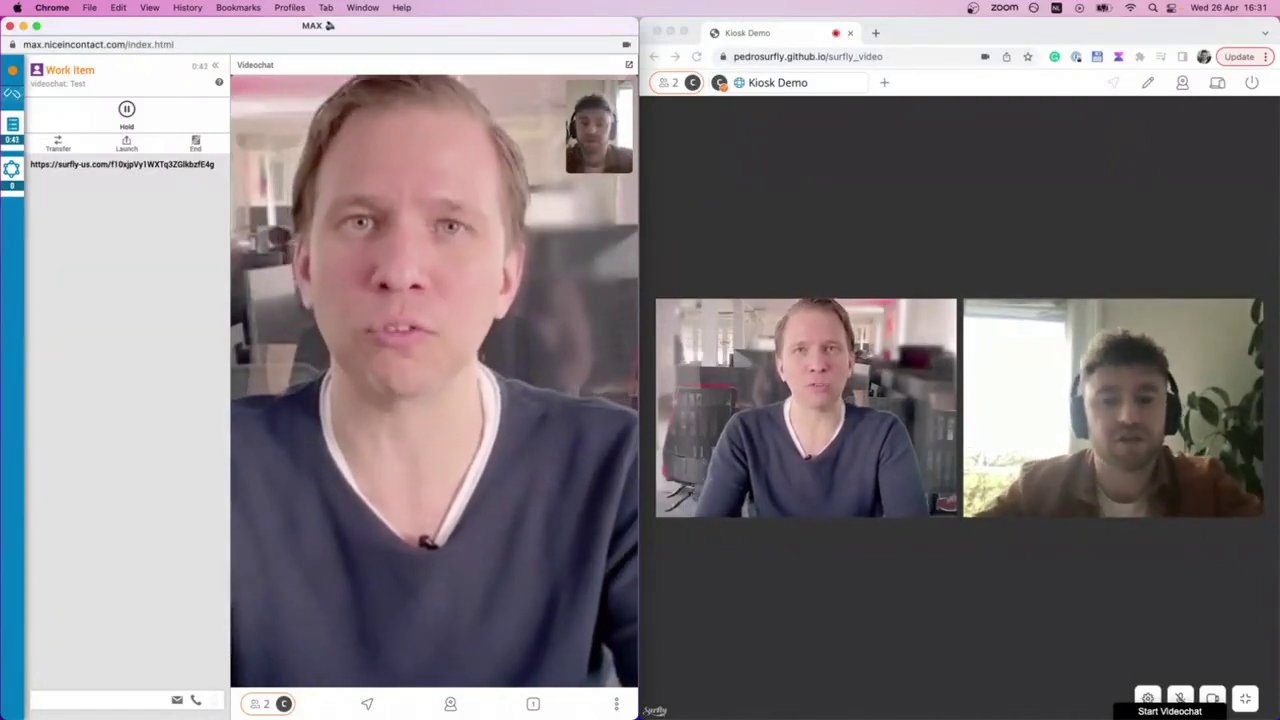
click(758, 222)
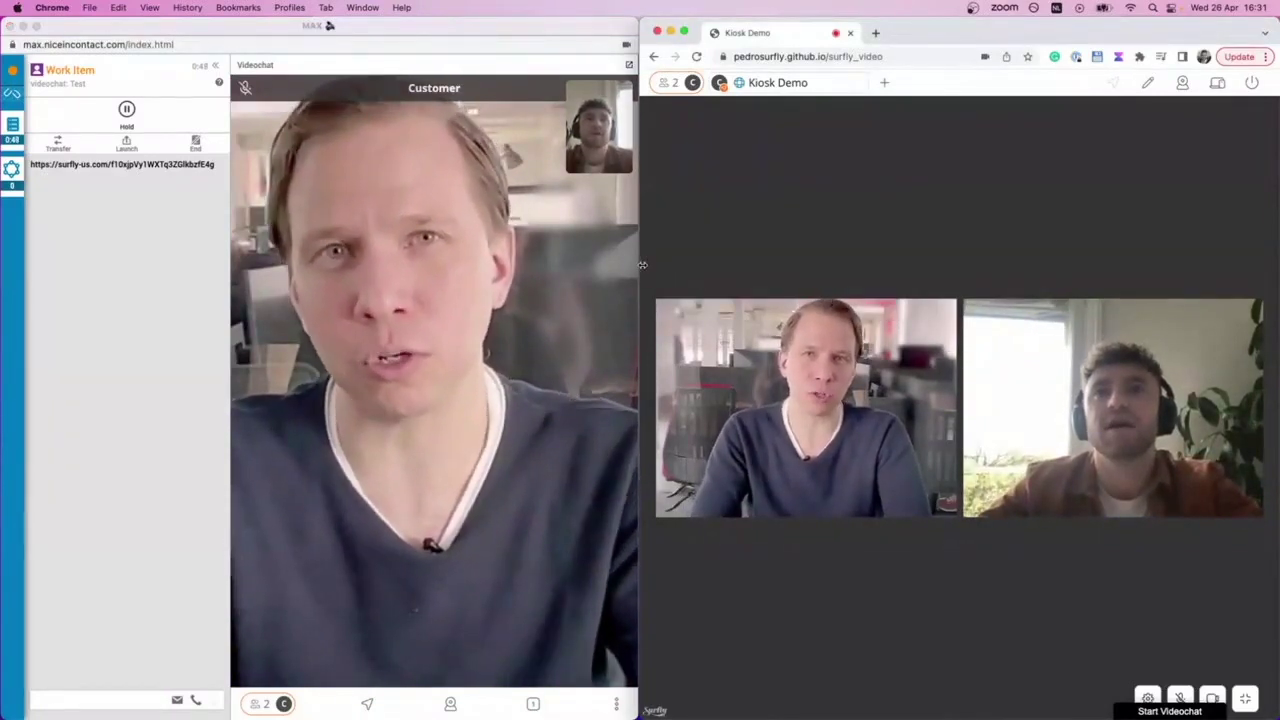
drag(643, 265, 722, 270)
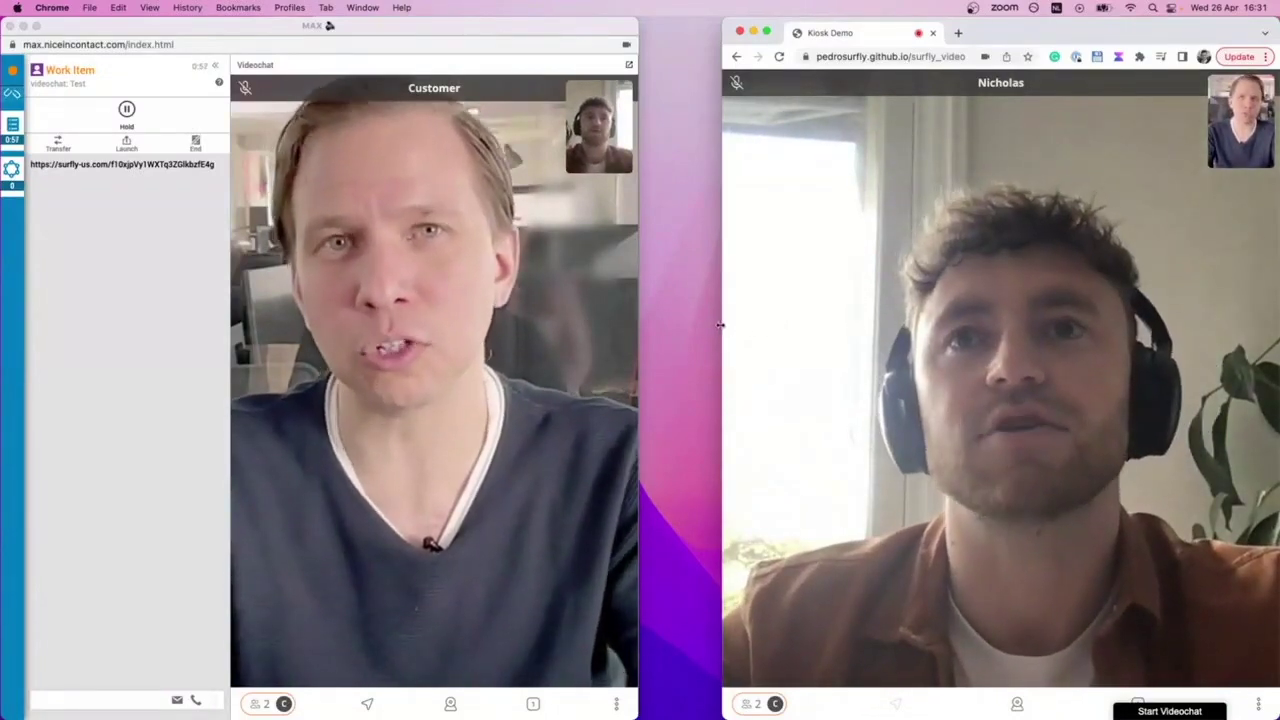
drag(722, 329, 636, 330)
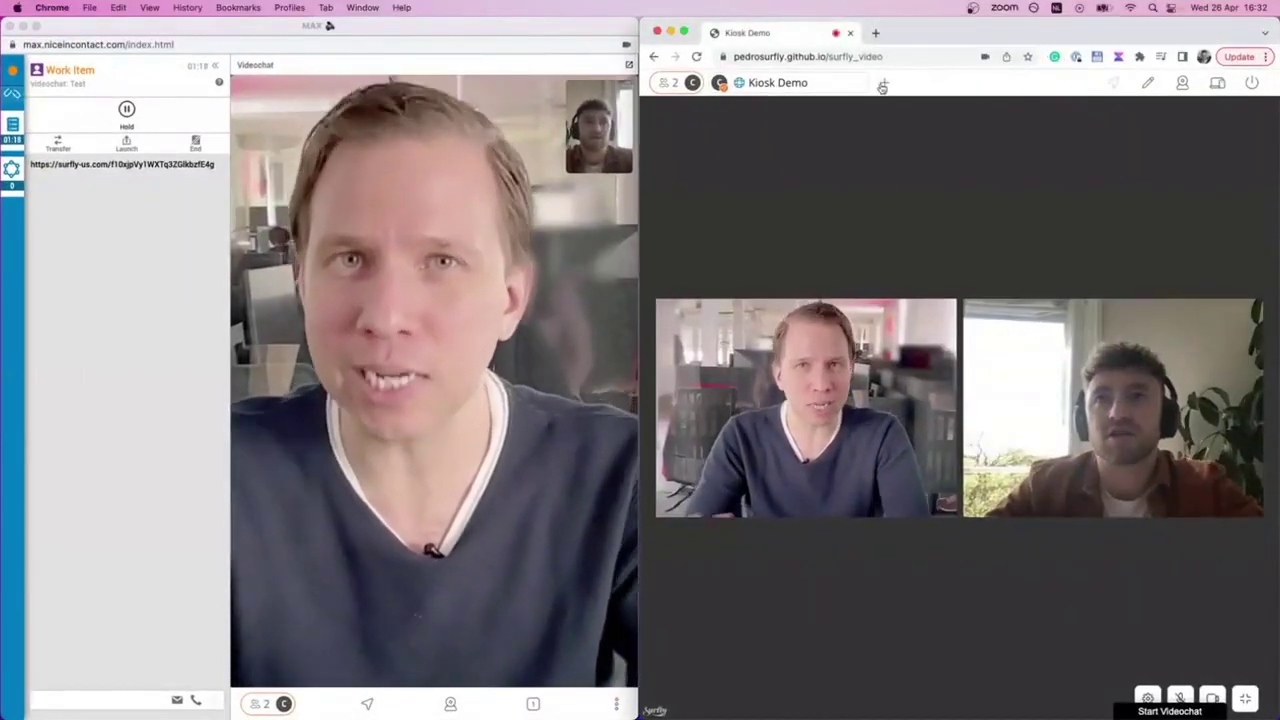
click(878, 85)
Step: Load the nice.com call center software page in the new shared tab
key(super+v)
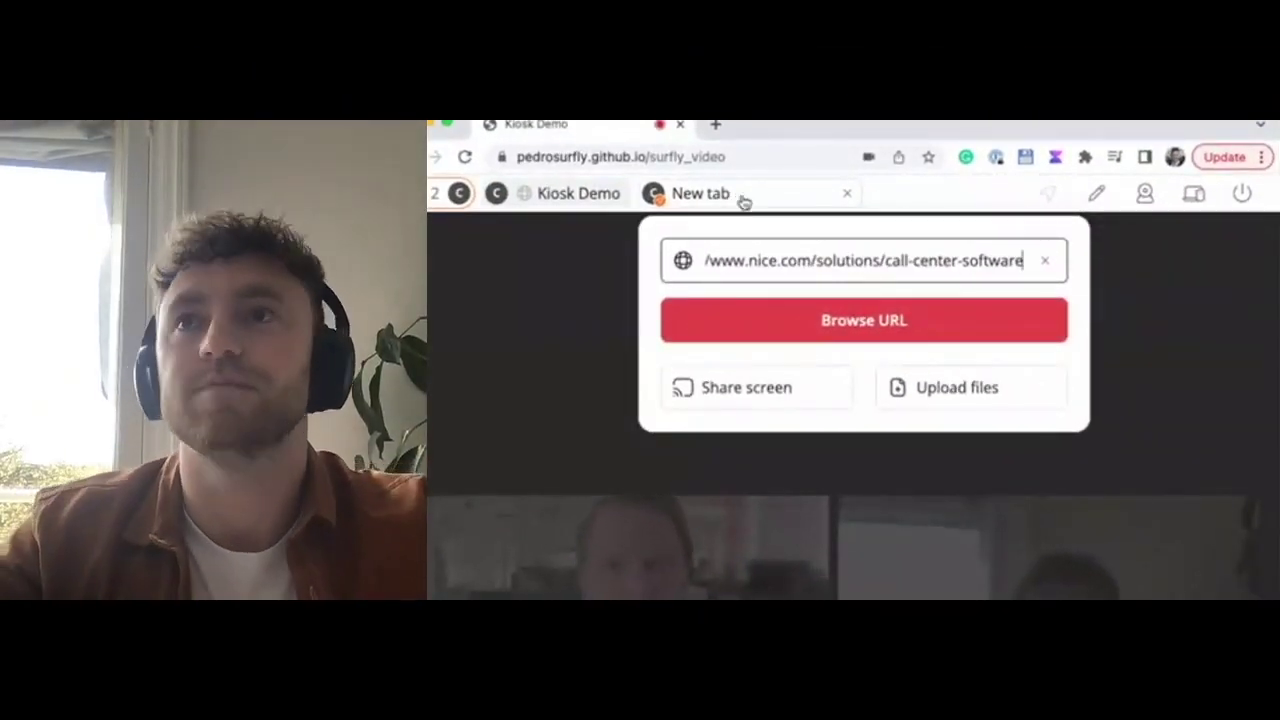
click(912, 322)
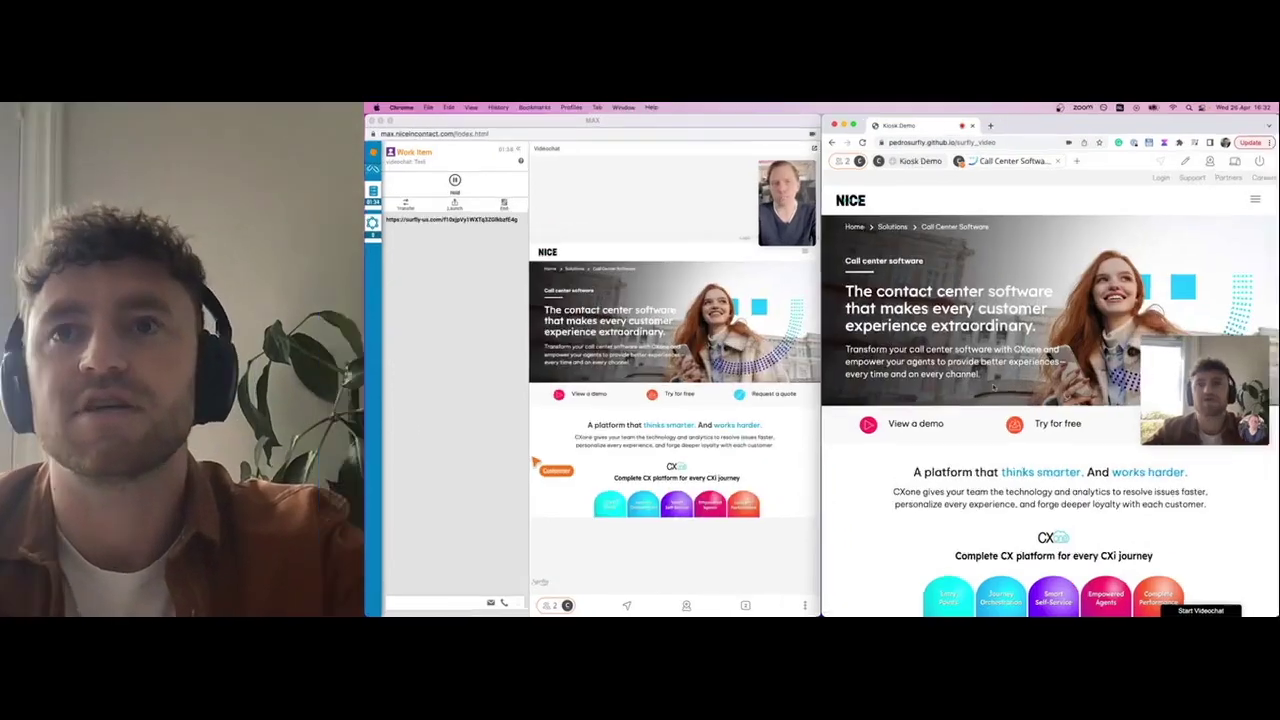
Step: Browse the NICE CXone page in both views and open its View a demo form
scroll(993, 387, down, 3)
scroll(993, 387, down, 2)
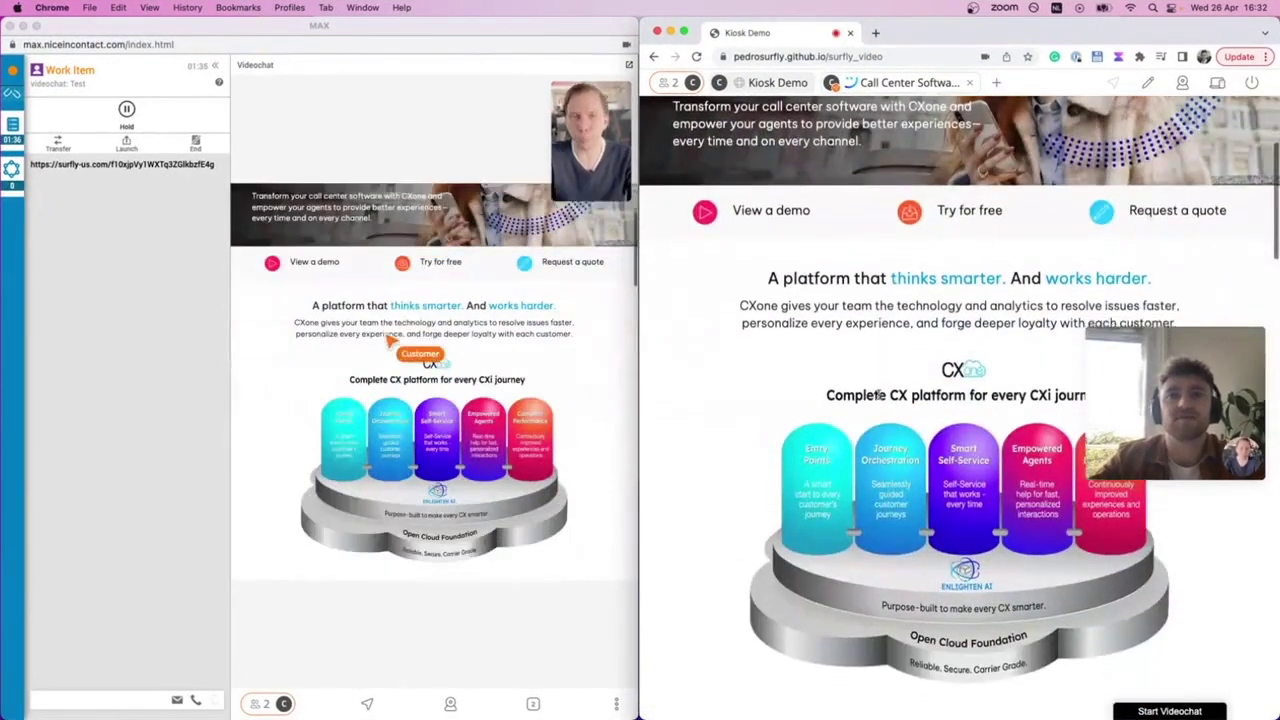
scroll(878, 396, down, 1)
scroll(878, 396, down, 2)
scroll(880, 398, down, 2)
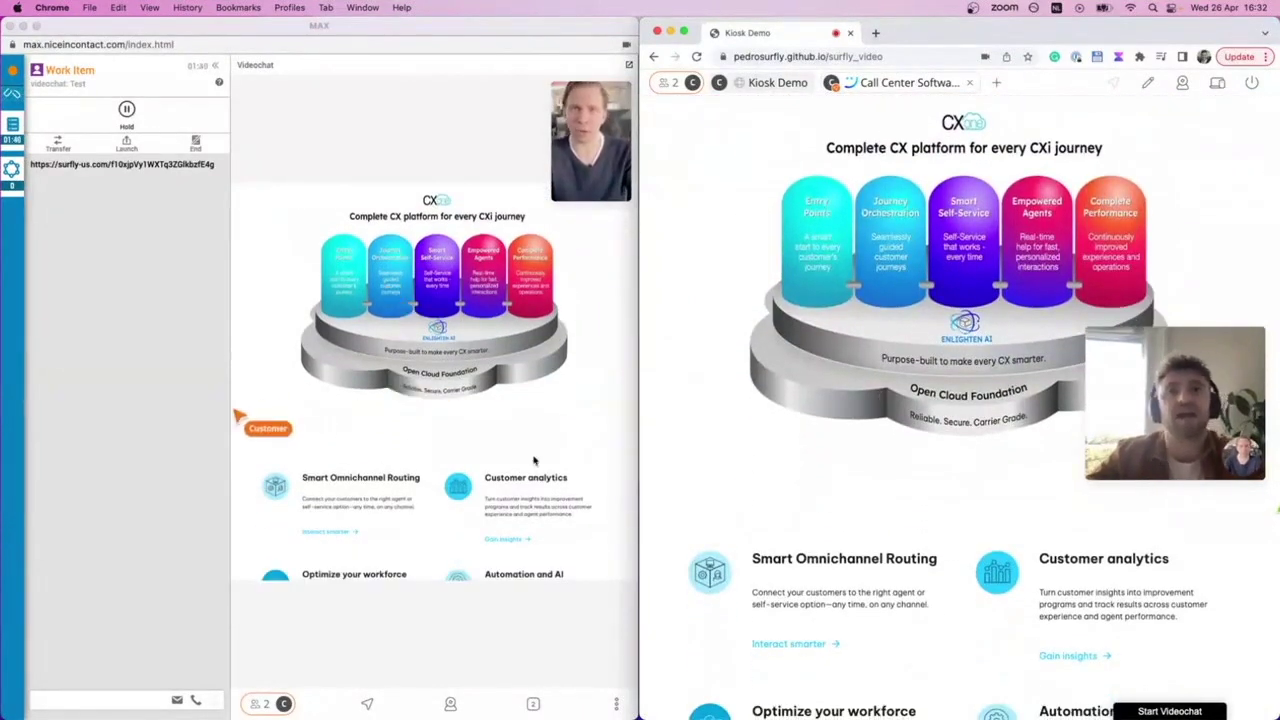
click(278, 449)
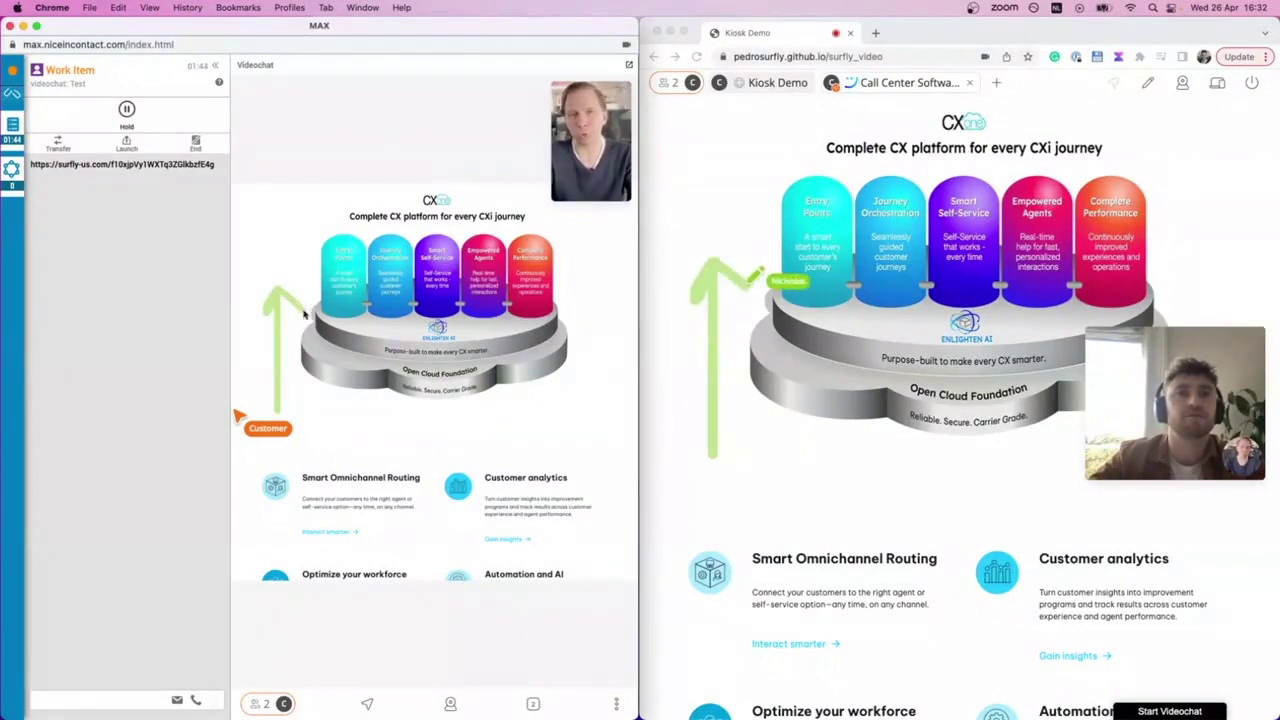
scroll(815, 491, up, 1)
scroll(815, 491, up, 1)
scroll(815, 491, up, 1)
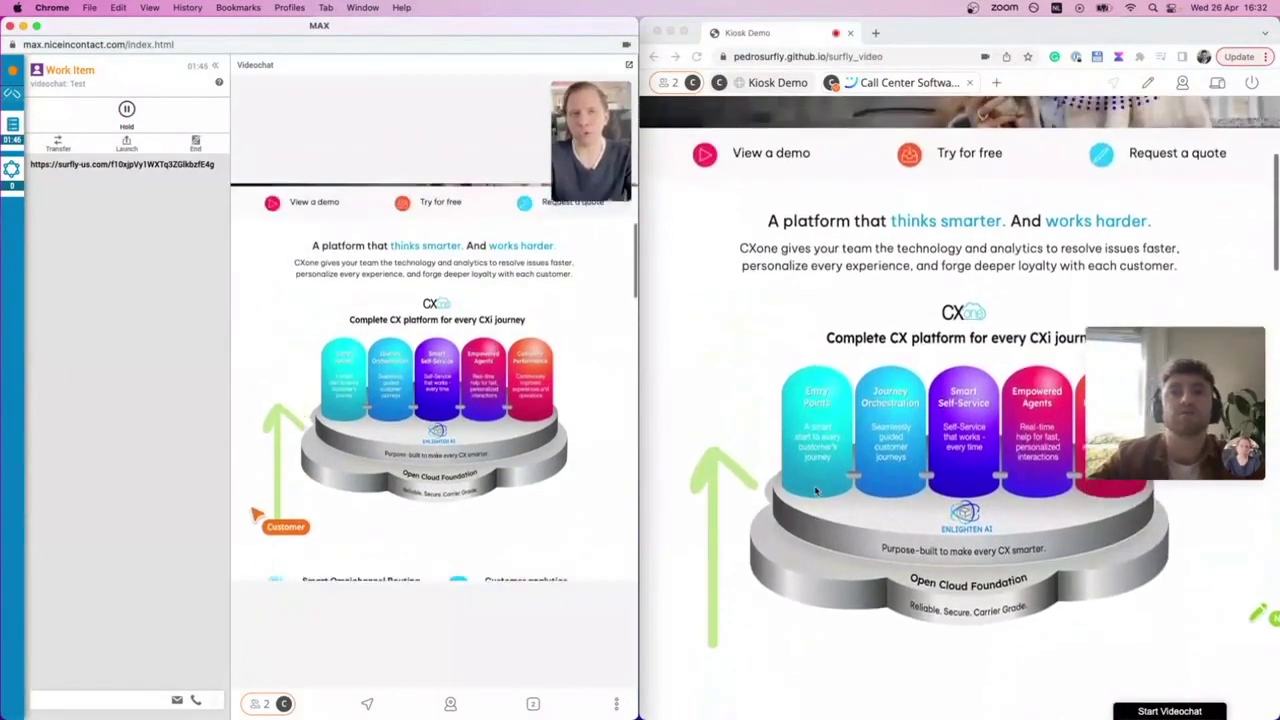
scroll(815, 491, up, 1)
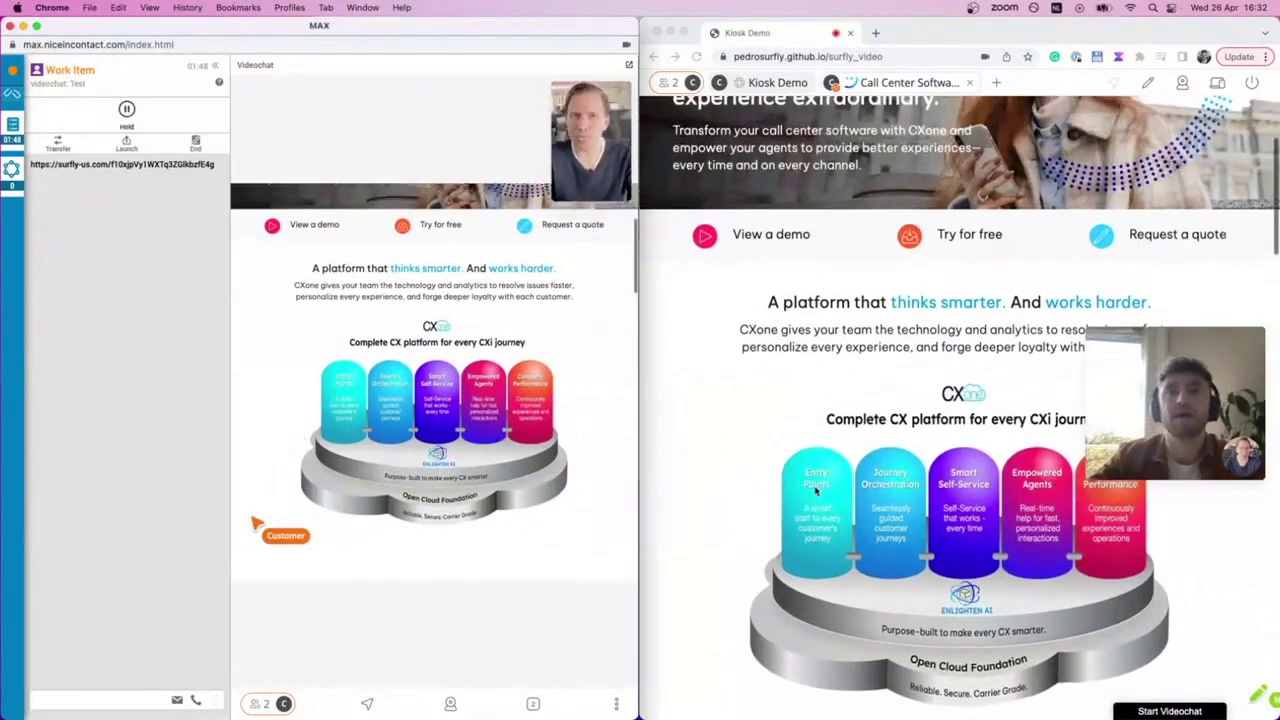
scroll(815, 491, up, 1)
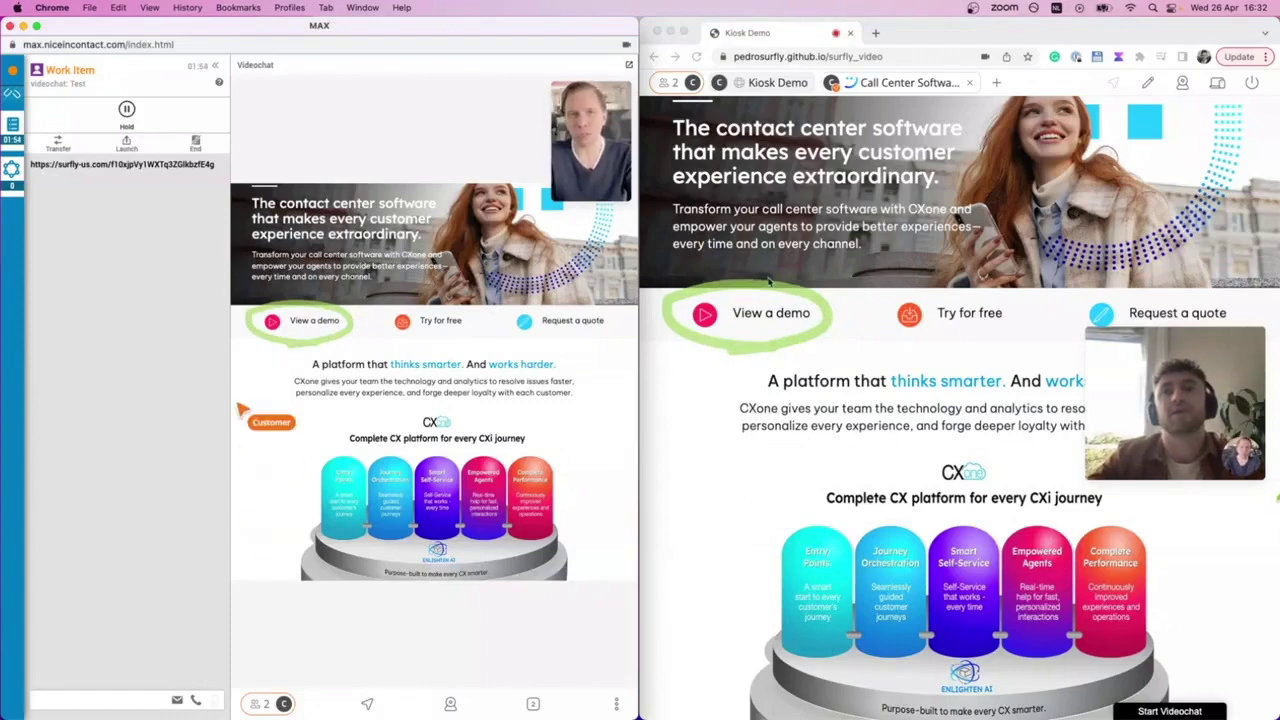
click(757, 316)
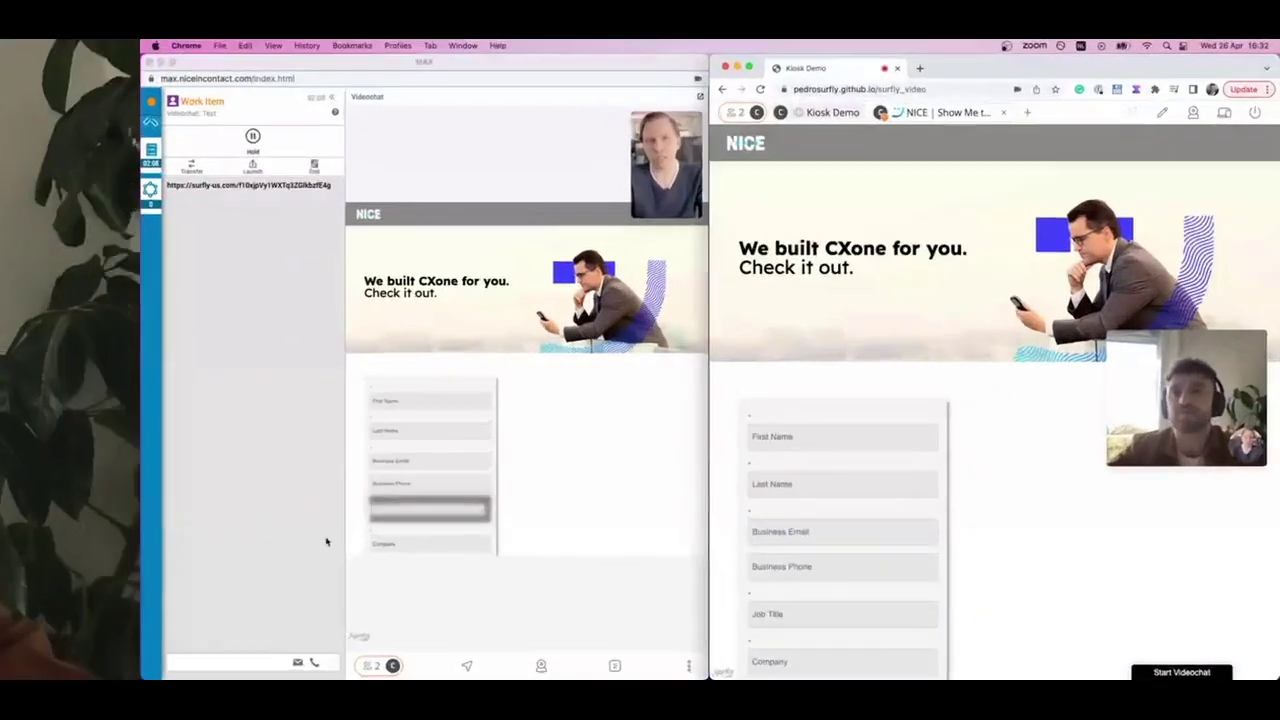
Step: Fill in the first and last name fields and the masked field with 'It's a secret!'
scroll(983, 479, down, 2)
scroll(983, 479, down, 2)
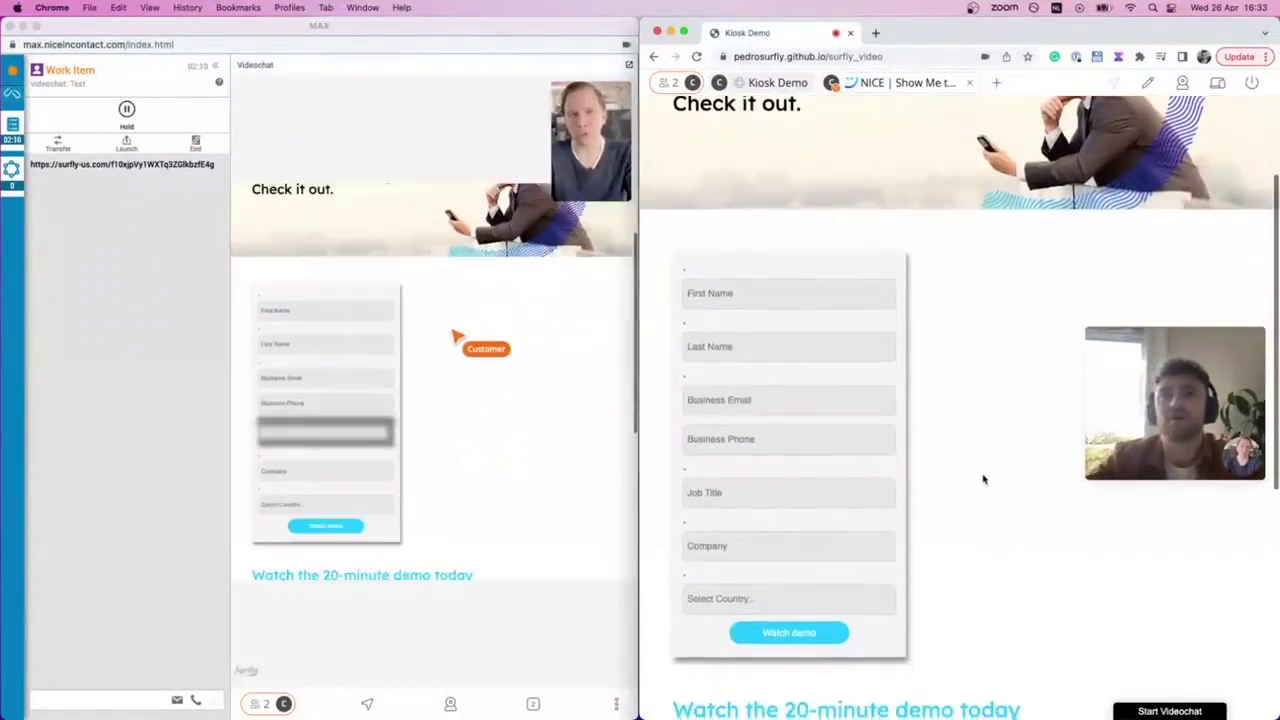
scroll(983, 479, down, 1)
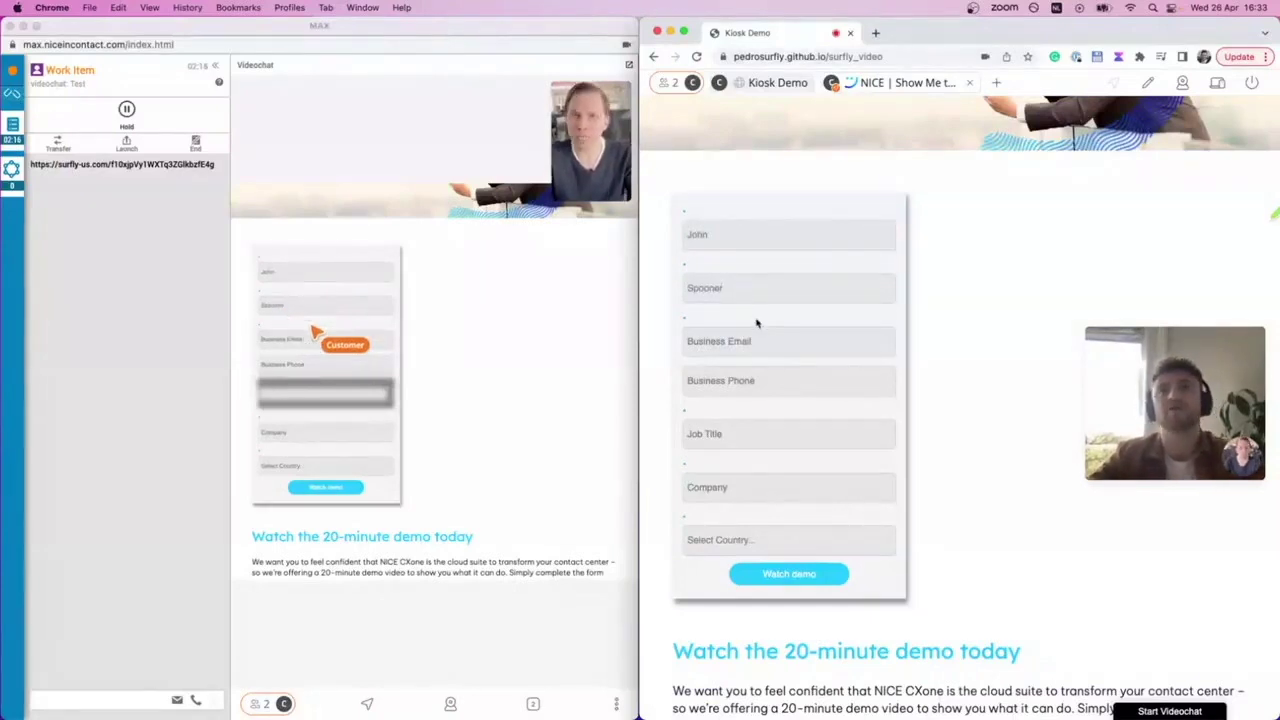
scroll(756, 323, down, 1)
text(It's a se)
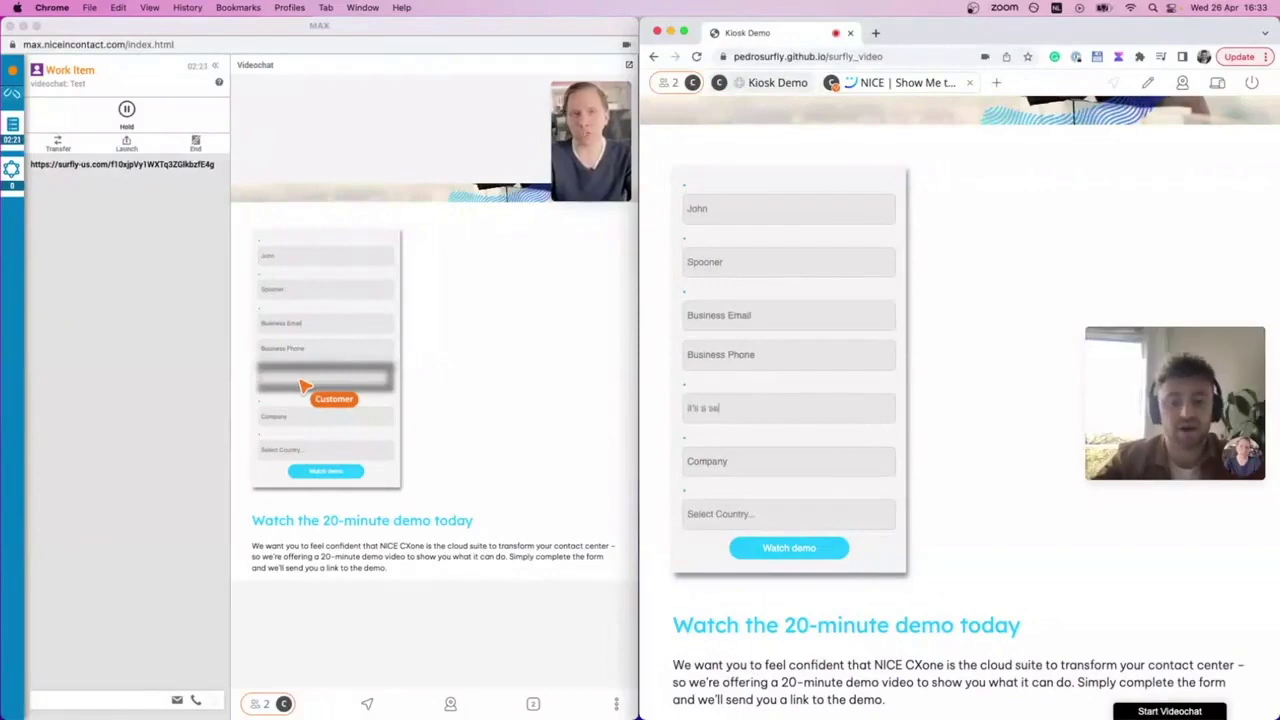
text(cre)
text(t!)
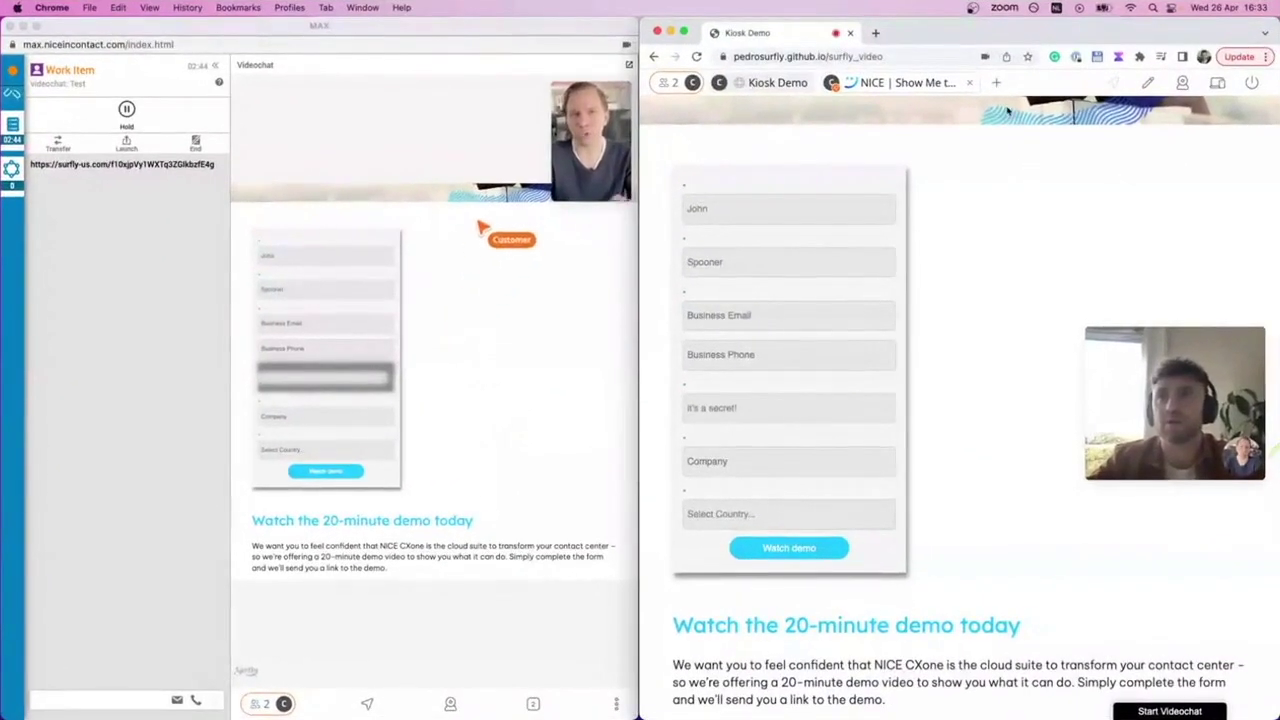
Step: Upload The Ultimate Guide to Co-browsing PDF into a new shared tab
click(997, 86)
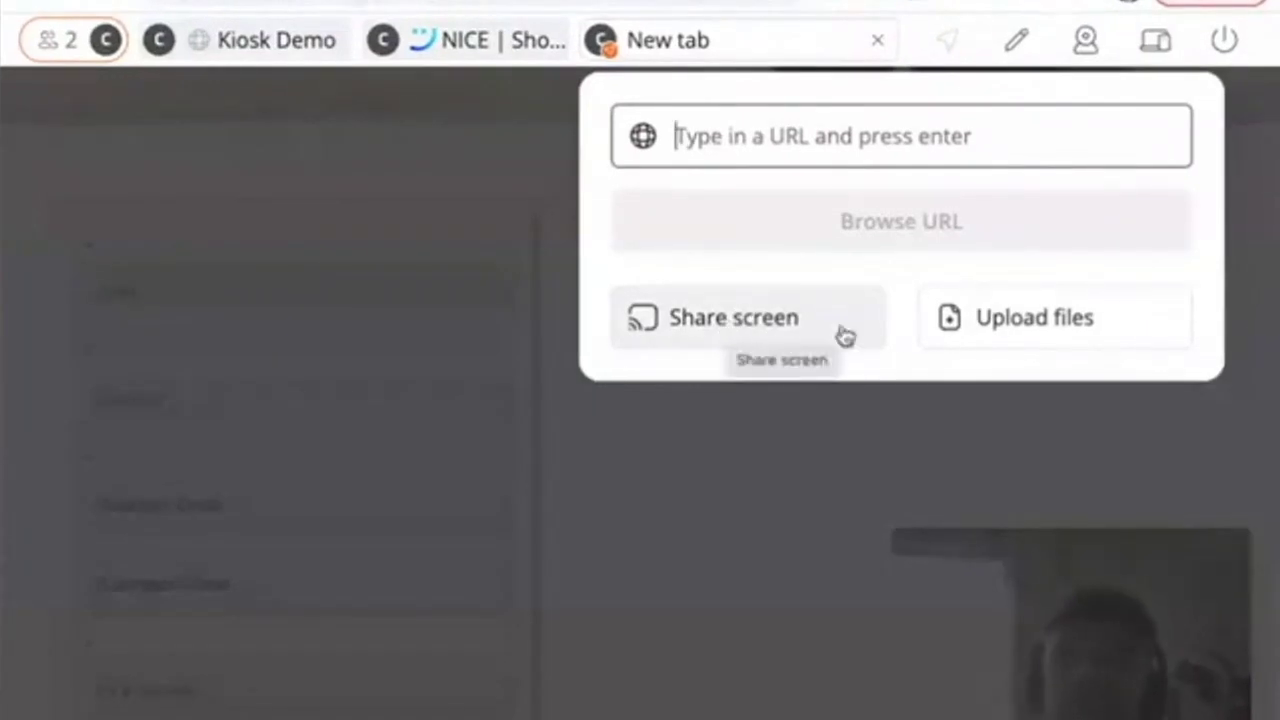
click(983, 332)
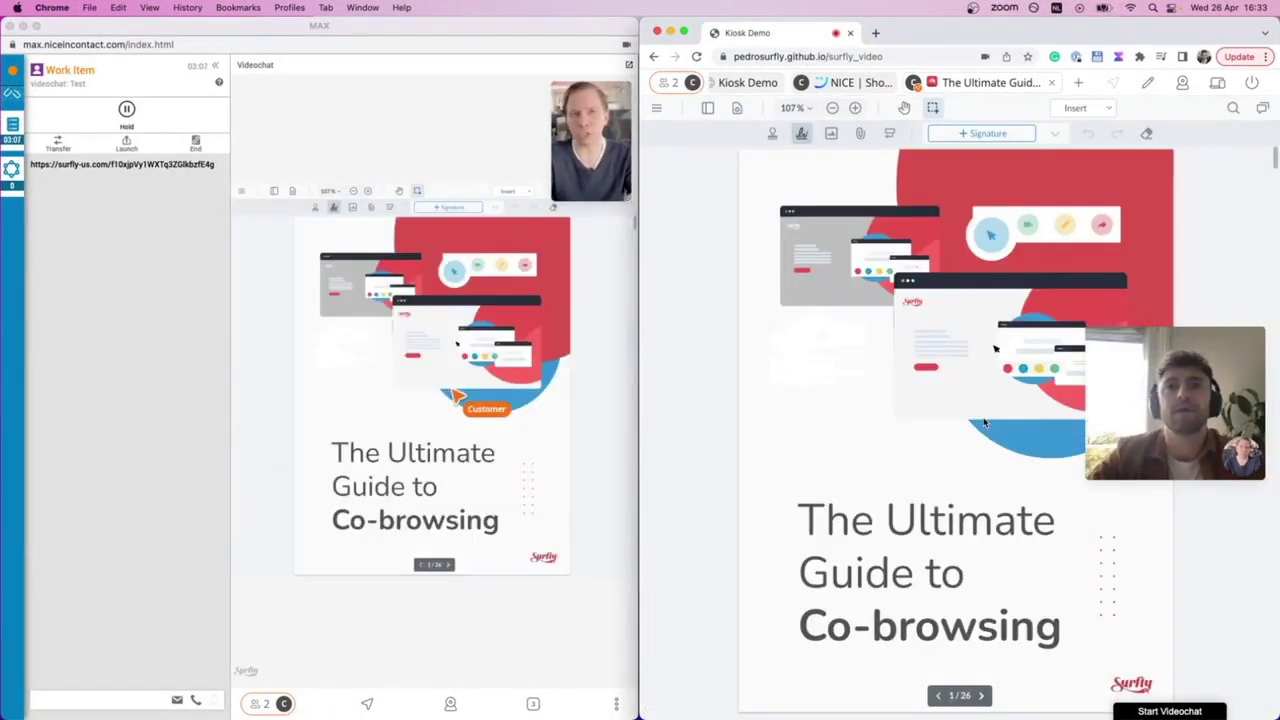
Step: Show the PDF's page thumbnail panel and scroll through the thumbnails
scroll(984, 422, down, 2)
scroll(984, 422, down, 1)
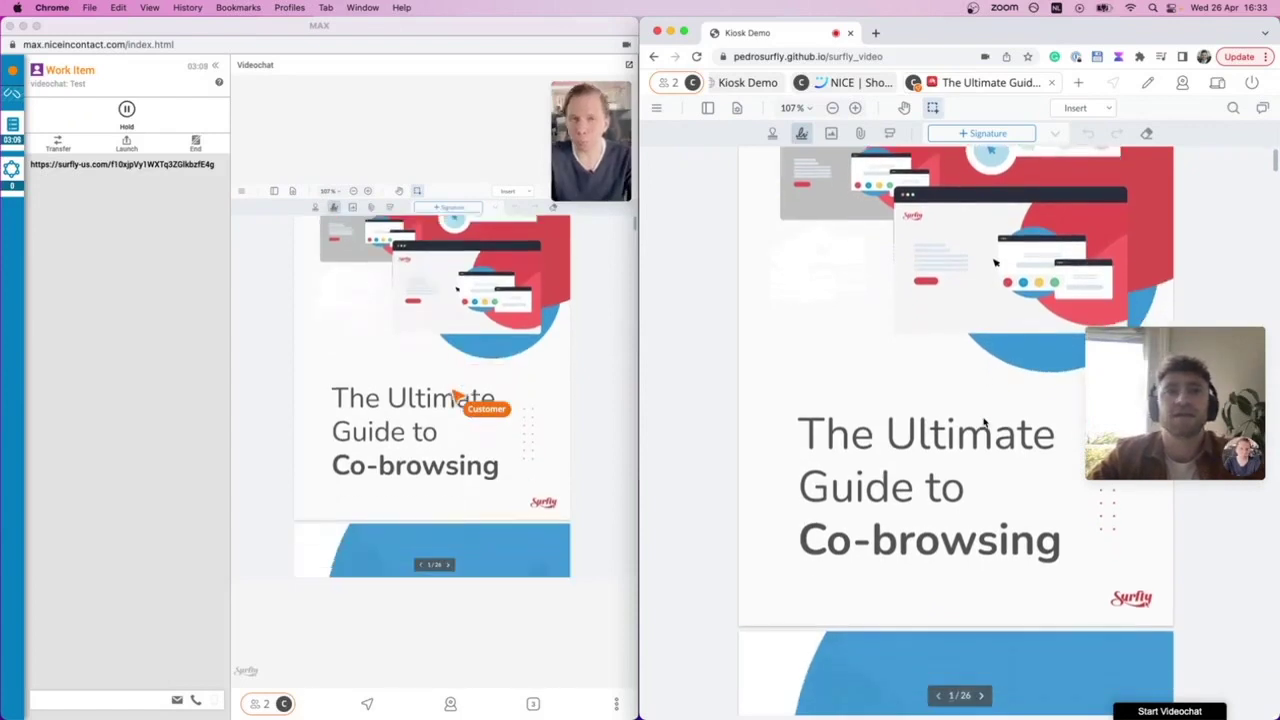
scroll(984, 422, down, 1)
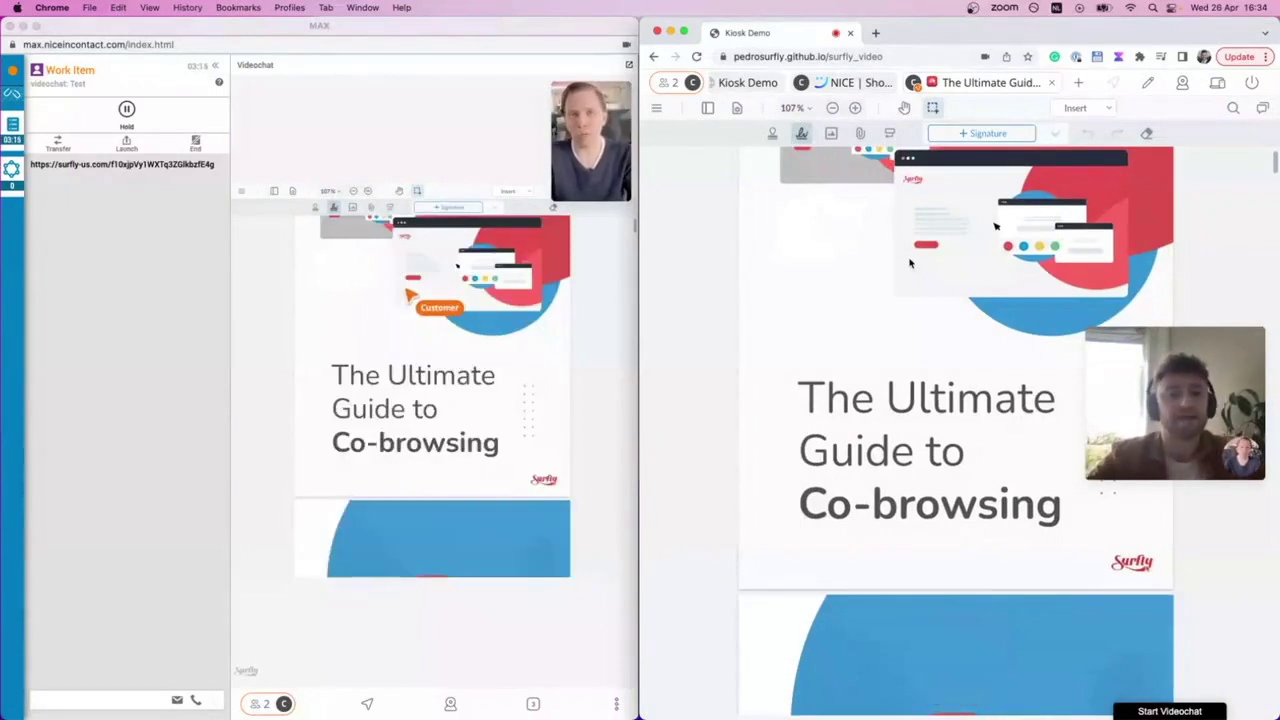
click(708, 108)
scroll(744, 440, down, 3)
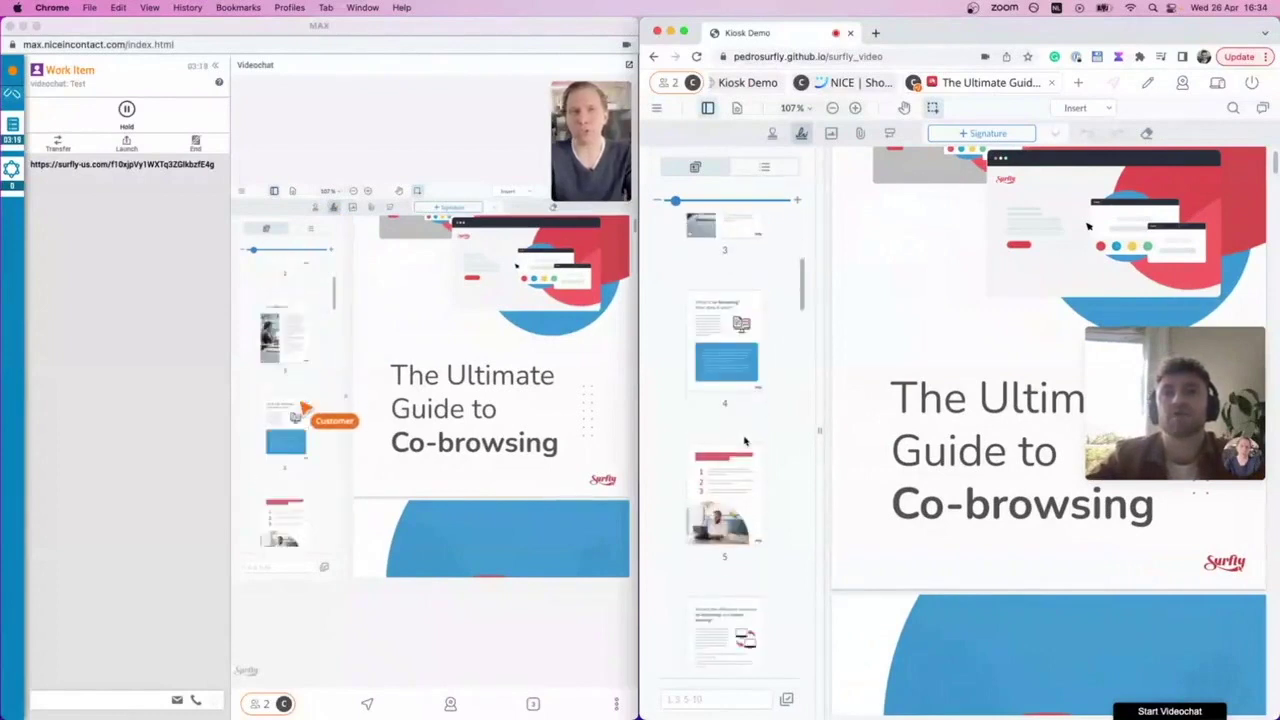
scroll(744, 440, down, 3)
scroll(742, 460, down, 5)
scroll(740, 484, down, 5)
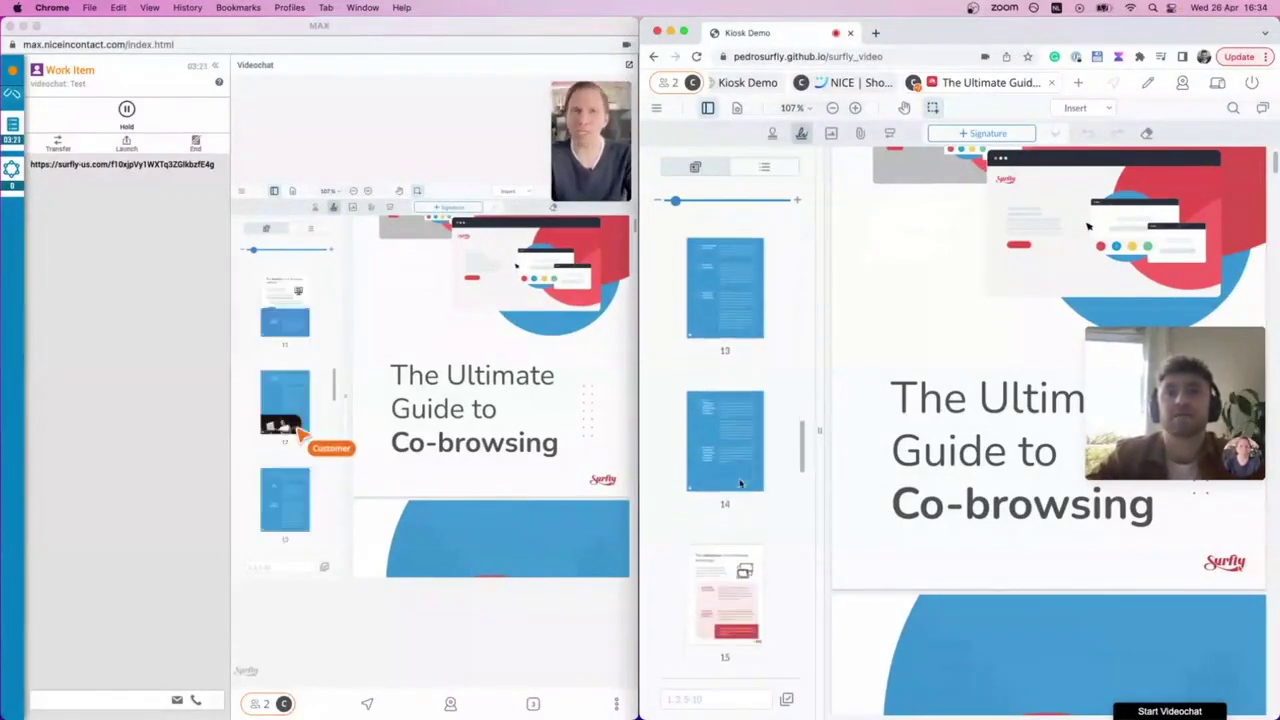
scroll(740, 484, down, 4)
scroll(740, 484, down, 4)
scroll(740, 484, down, 3)
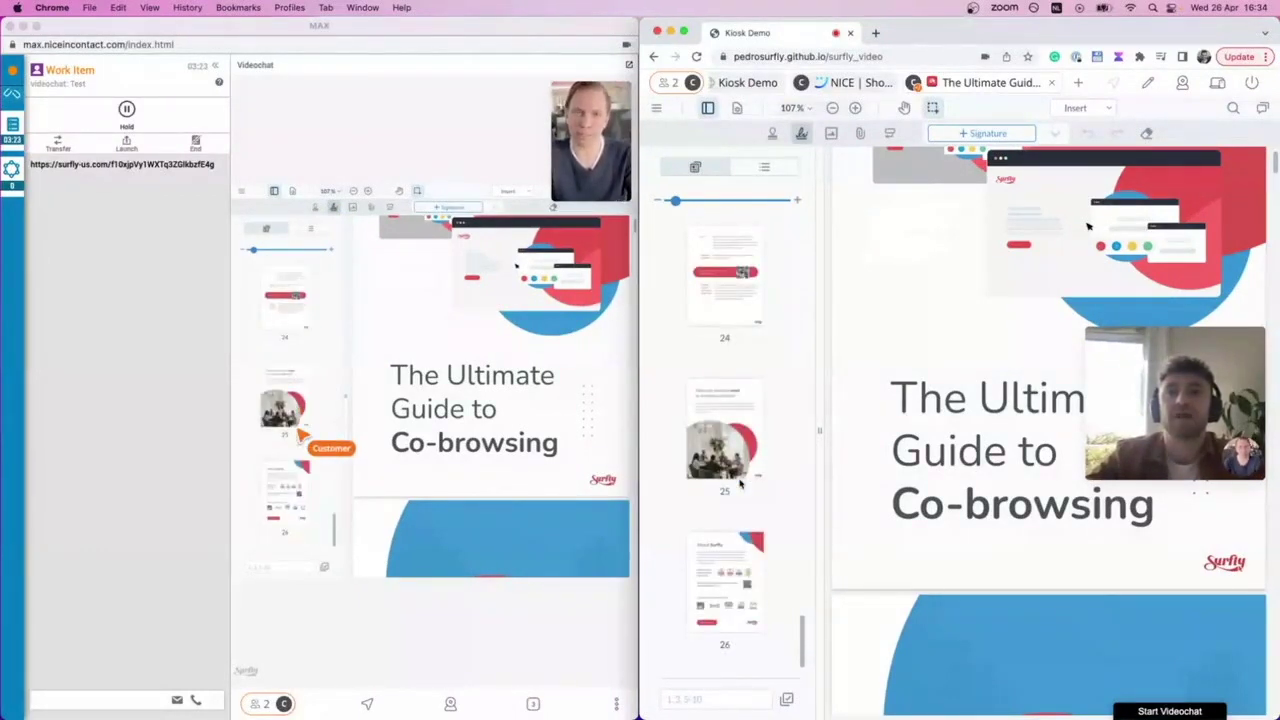
Step: Go to page 24 and move the video tile off its G2 QR code
click(743, 577)
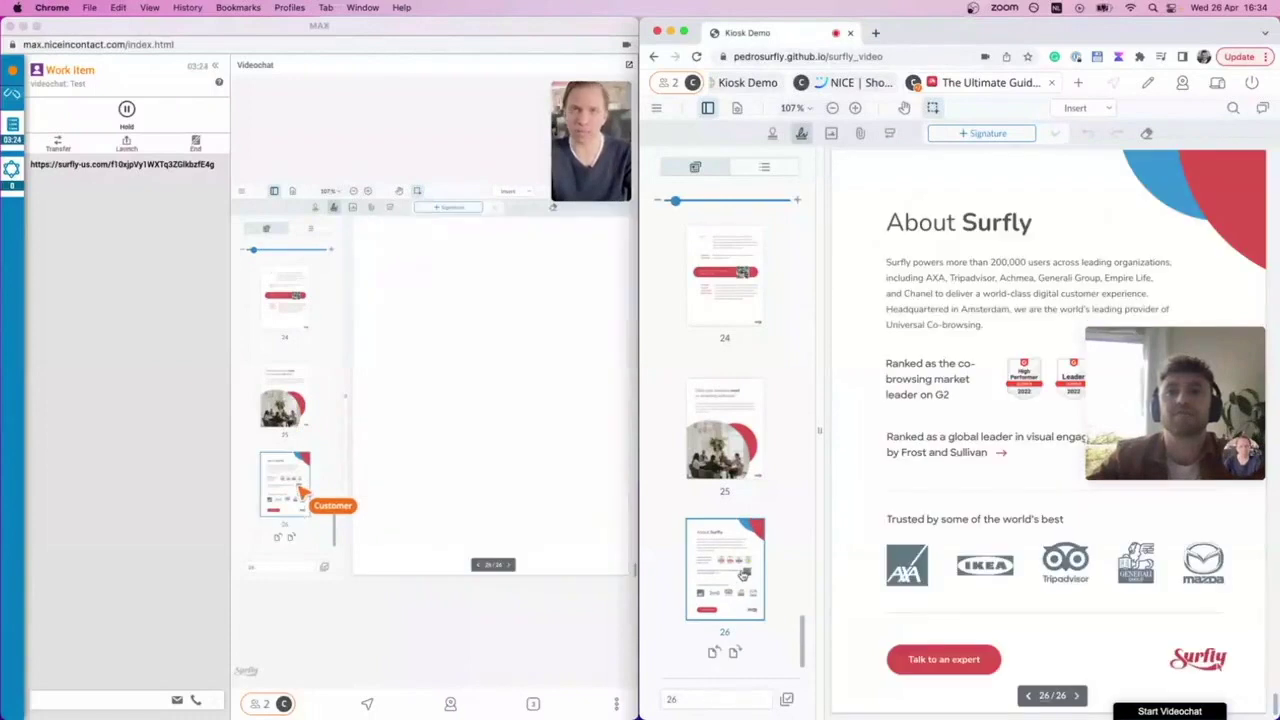
click(723, 291)
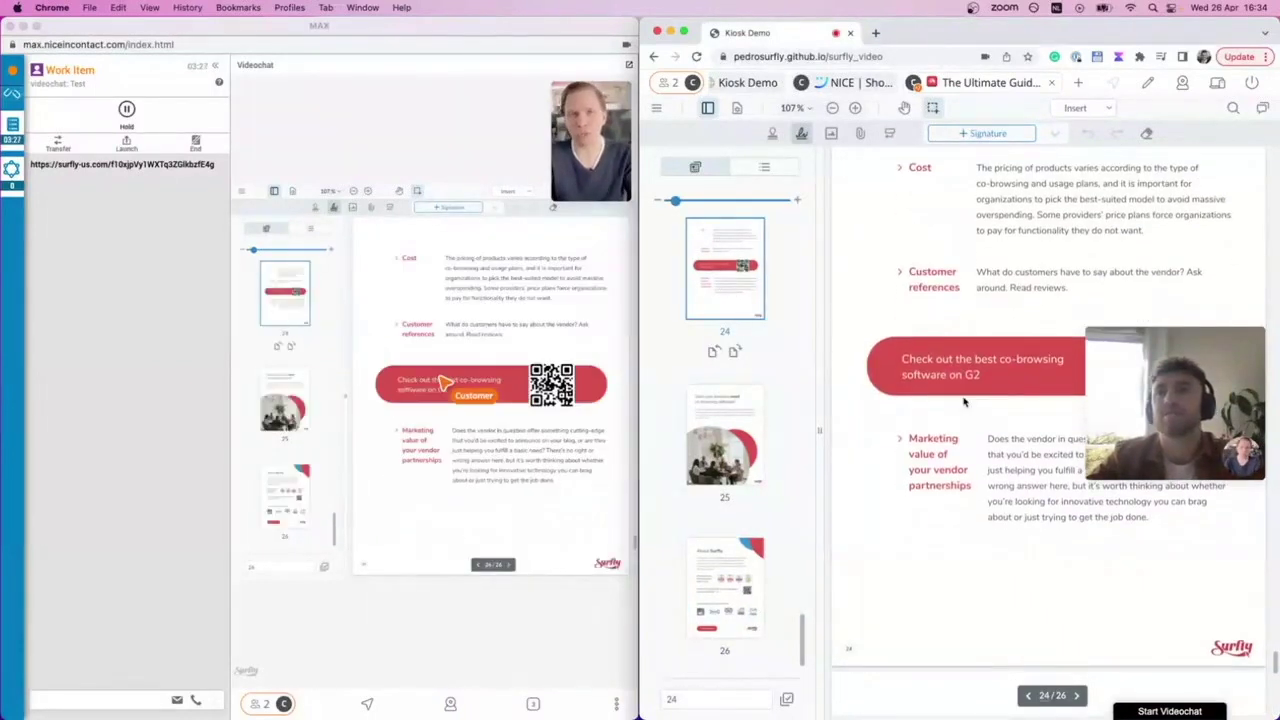
drag(1174, 378, 1174, 236)
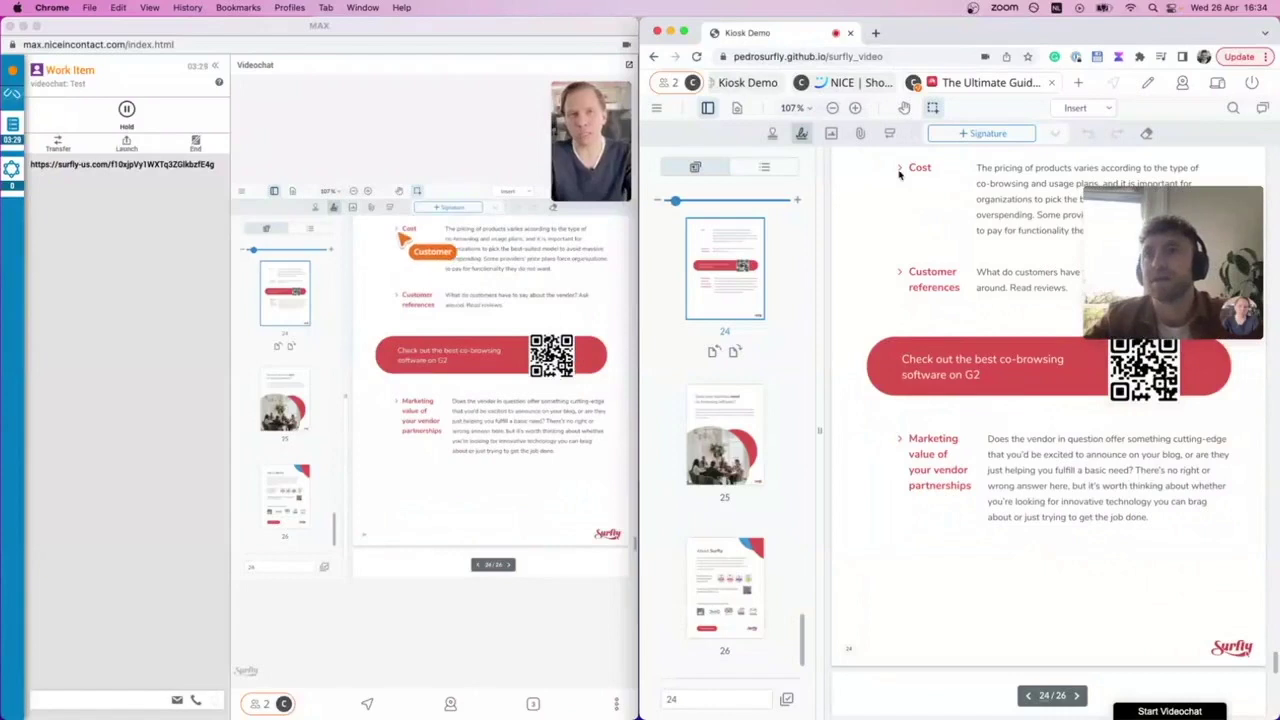
Step: Draw a new signature and place it on PDF page 24
click(976, 138)
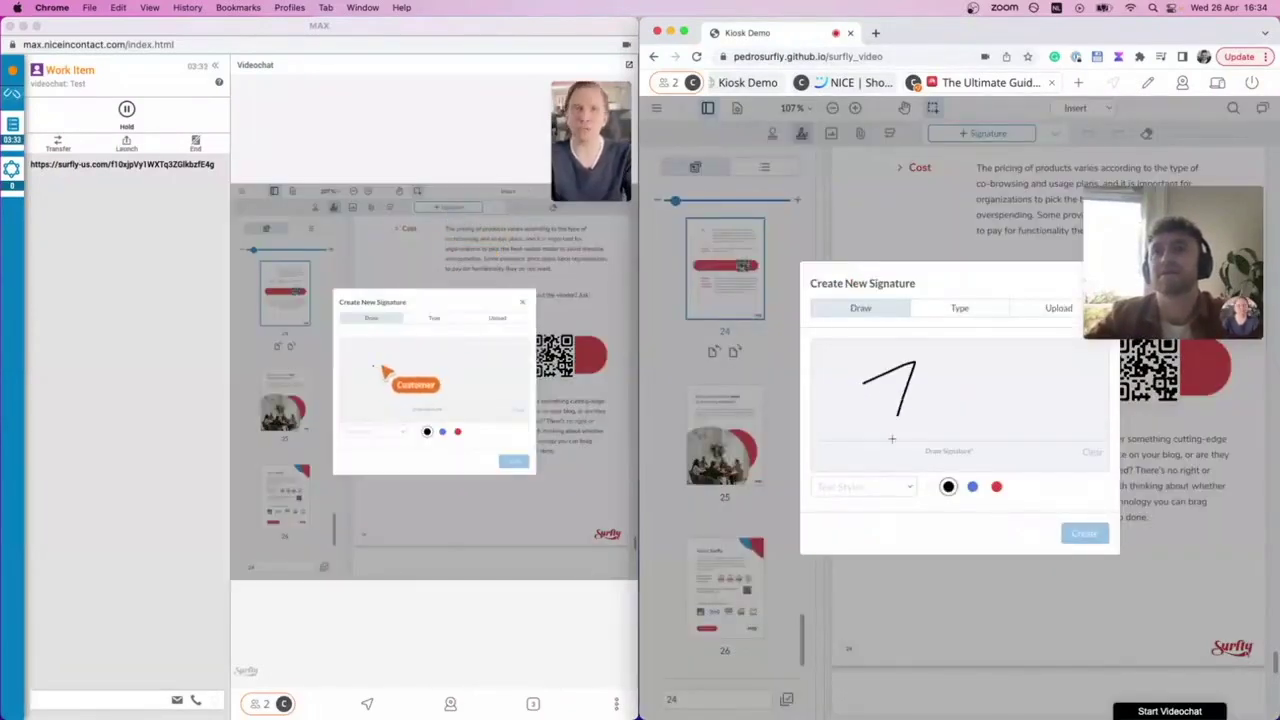
click(1085, 534)
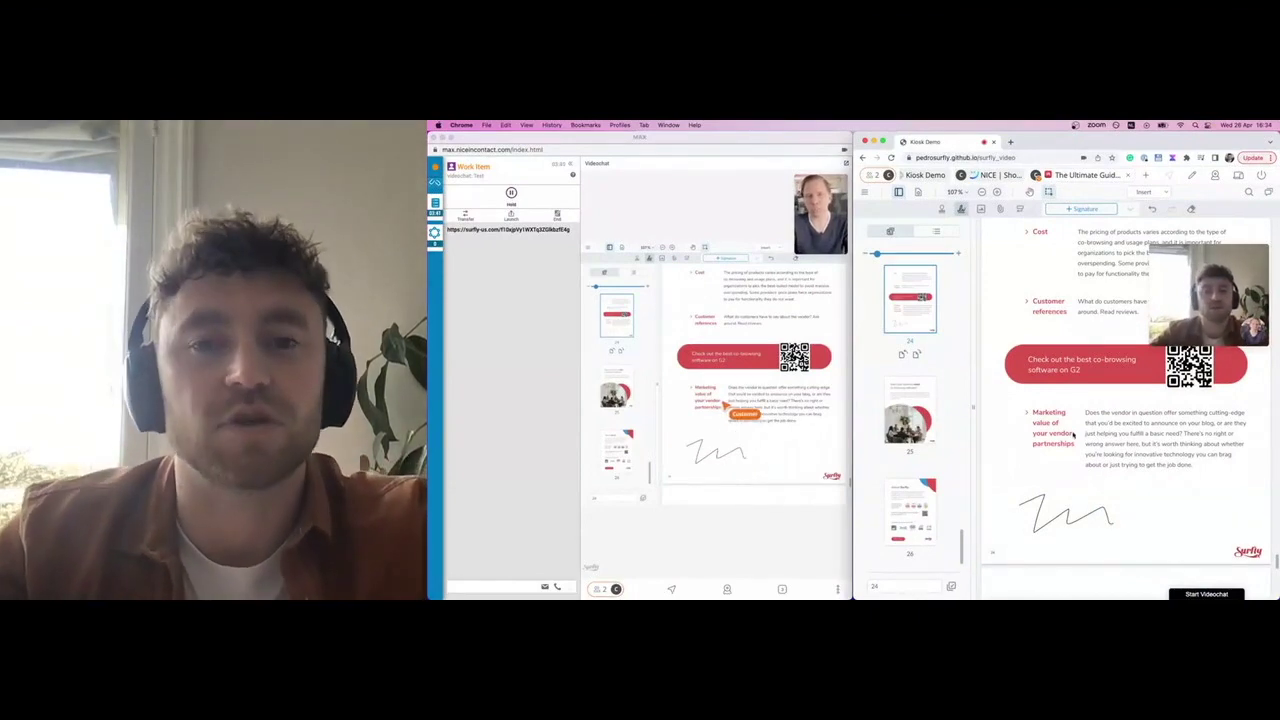
click(985, 176)
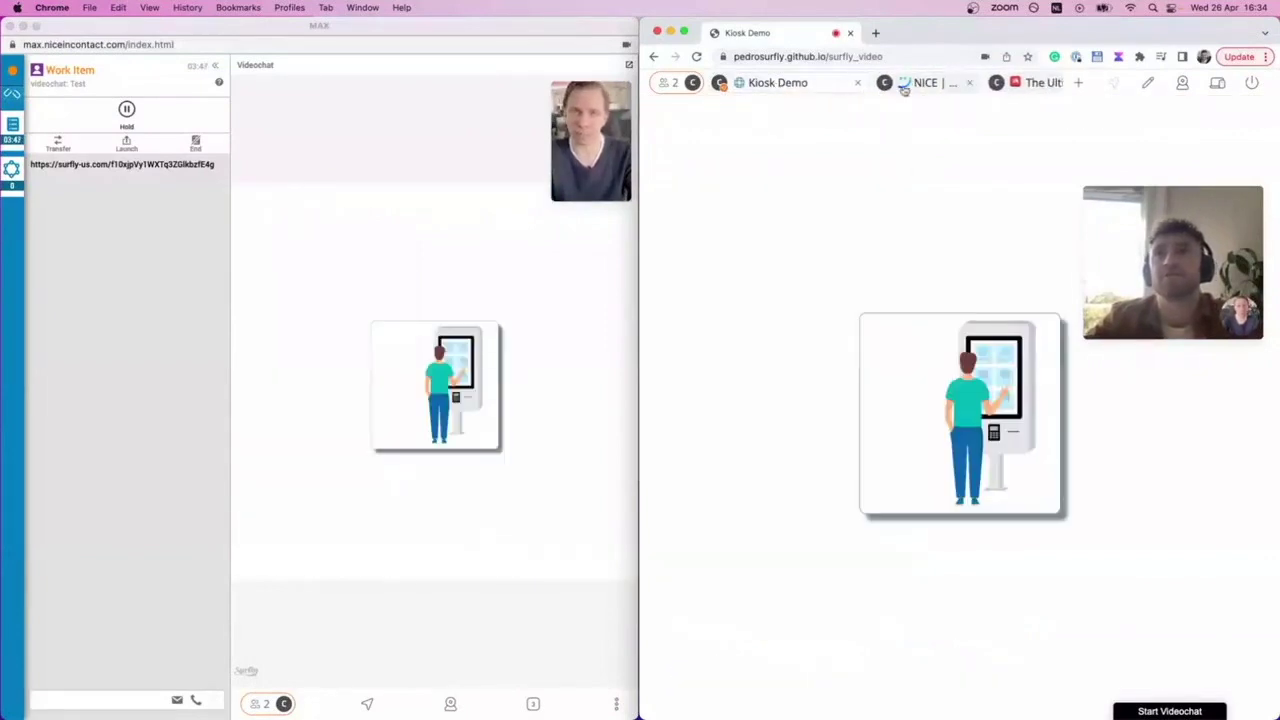
Step: Show the agent and customer videos side by side in the full video call view
click(1236, 338)
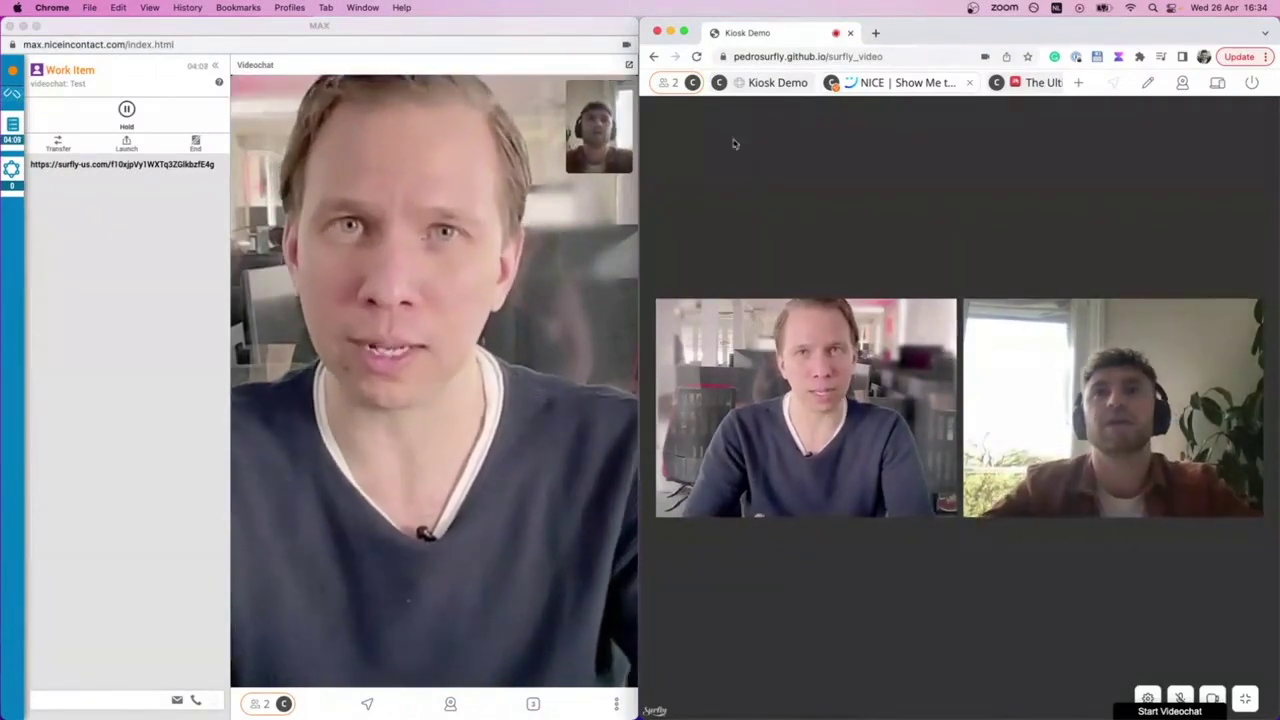
Step: Review the participant list showing the host customer and agent, then end the session for everyone
click(667, 84)
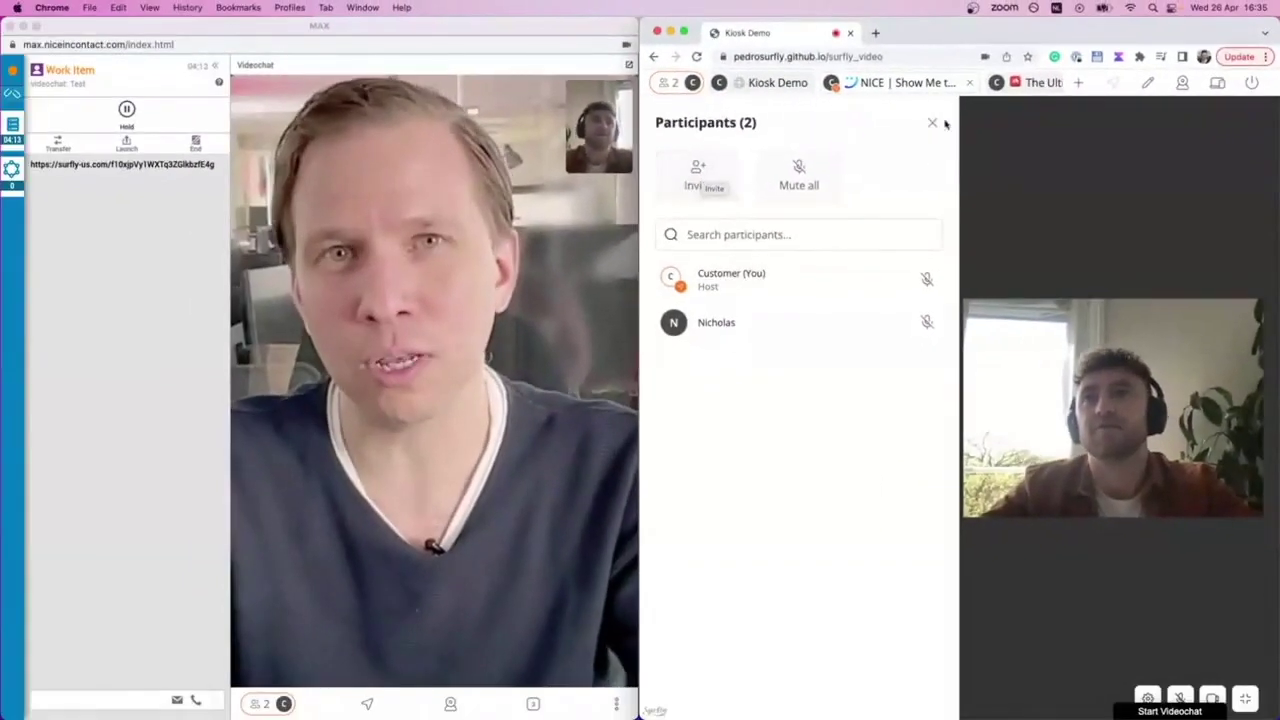
click(944, 127)
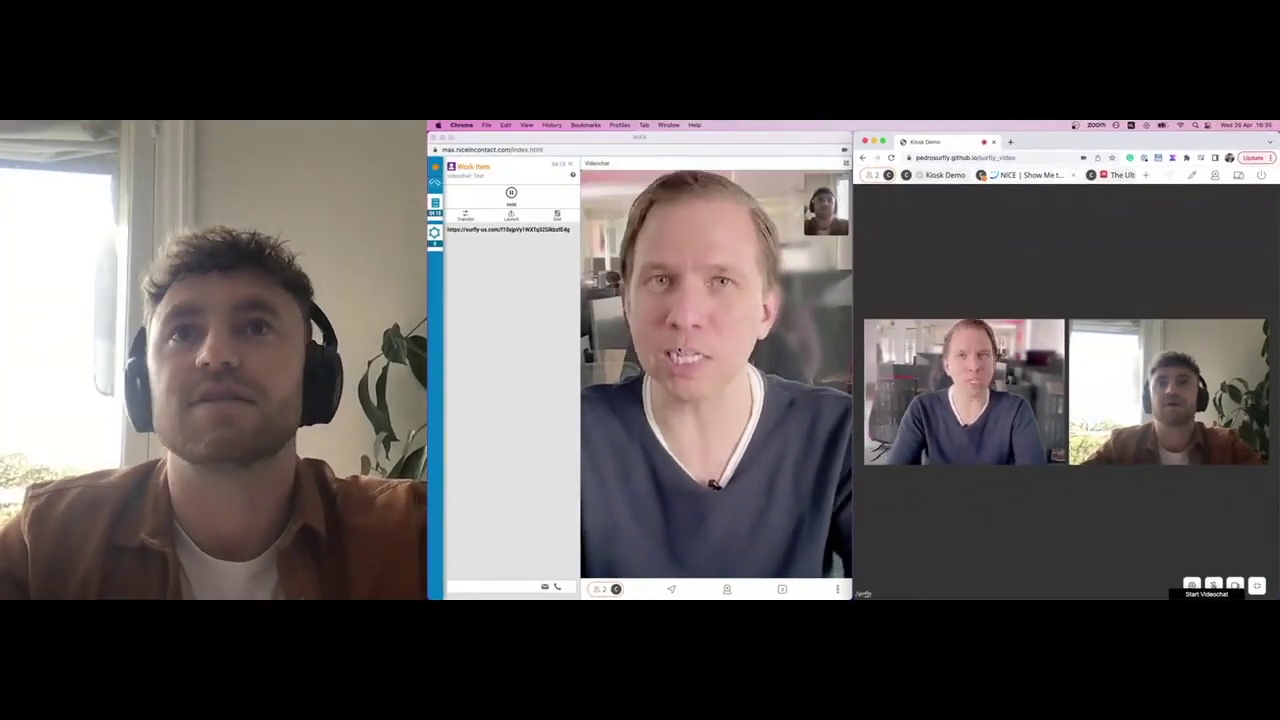
click(1261, 175)
click(1067, 292)
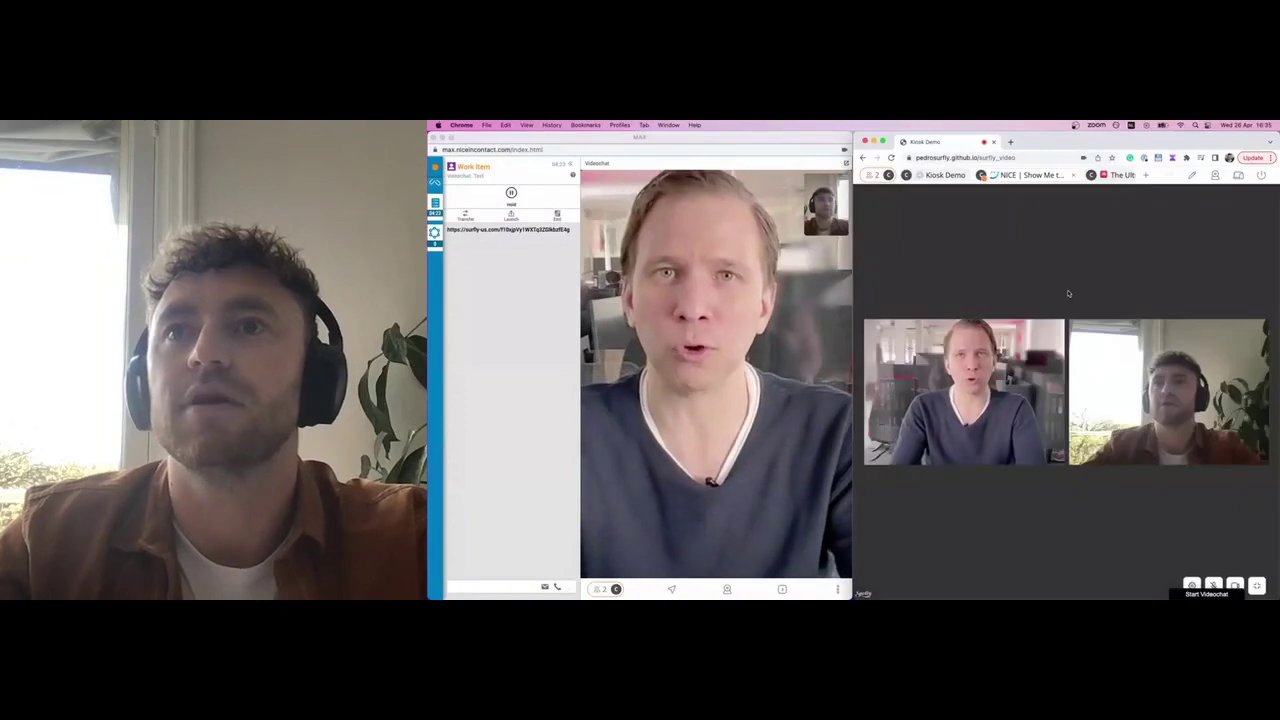